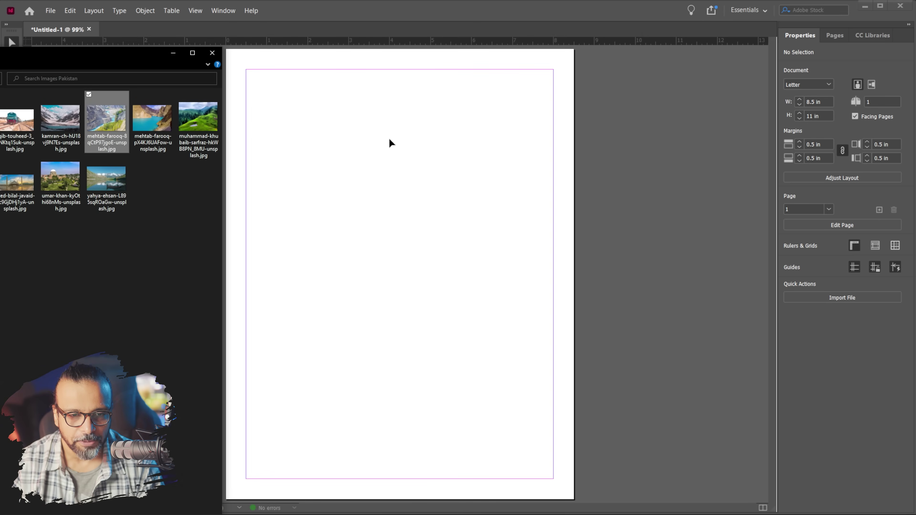
Draw a 7.5 × 3.26 in rectangular frame at the upper page margins and place the boat-on-lake photo from Images Pakistan inside it
left_click(369, 172)
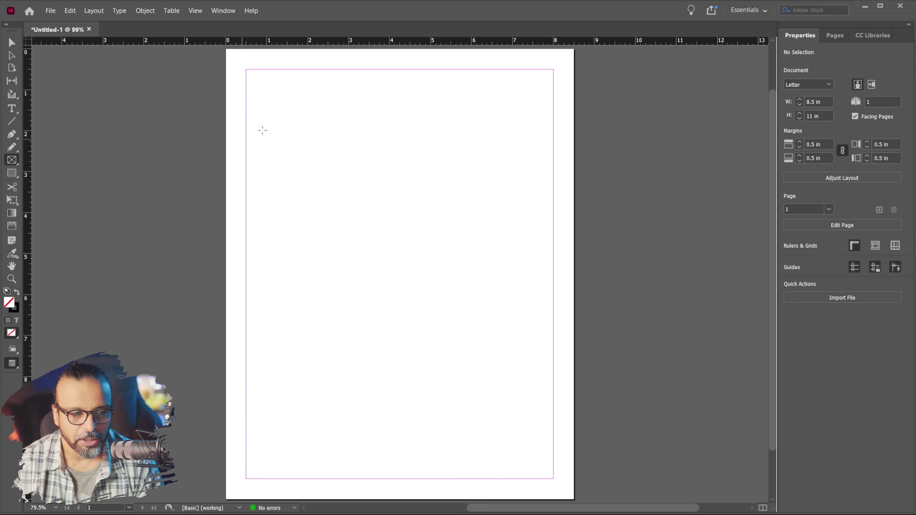
left_click_drag(246, 69, 554, 203)
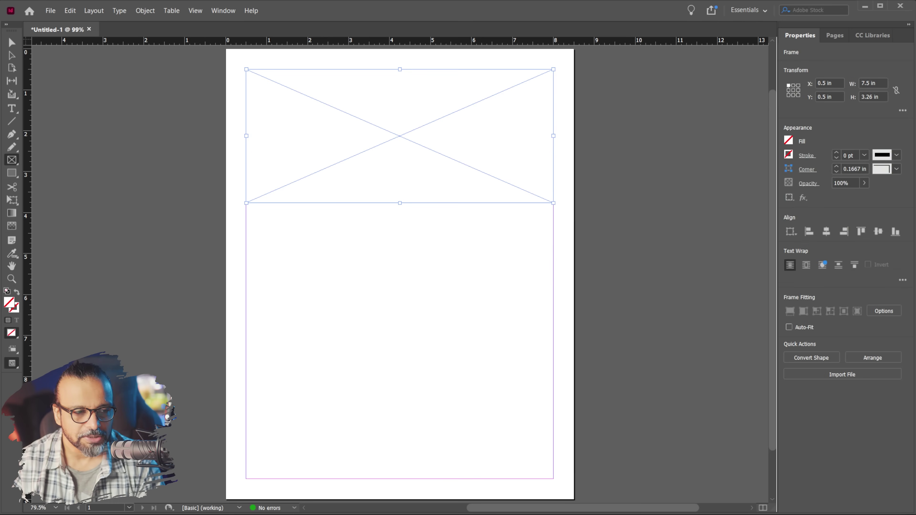
left_click_drag(0, 53, 273, 210)
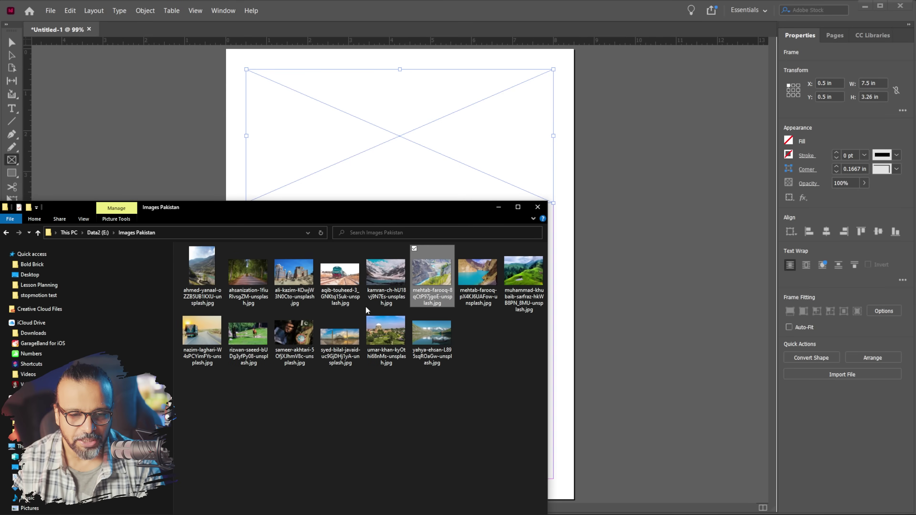
left_click_drag(436, 341, 375, 187)
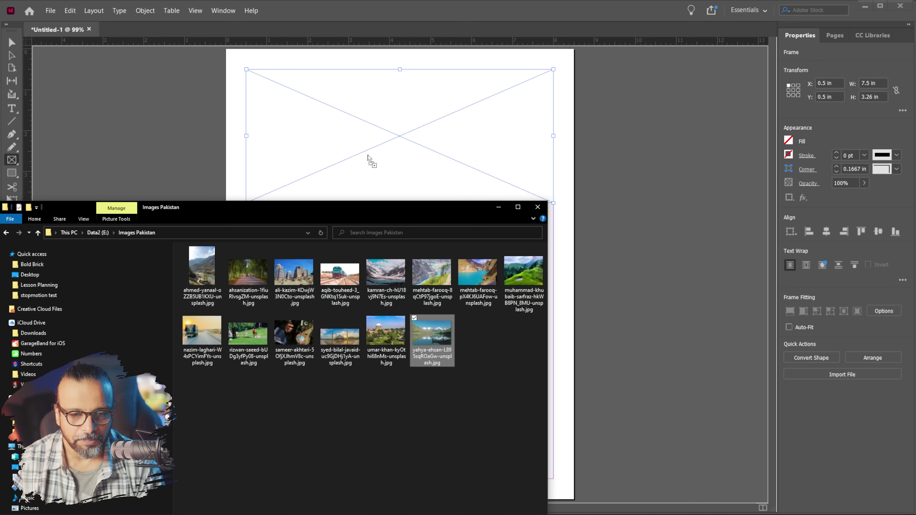
left_click_drag(365, 144, 366, 143)
left_click_drag(395, 212, 0, 85)
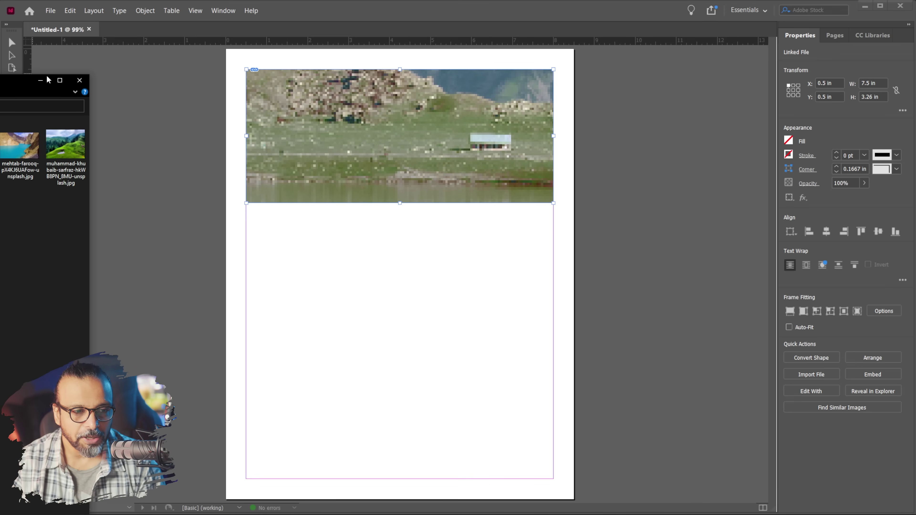
Shift the lake photo down and to the left inside its frame using the Selection tool's content grabber
left_click(85, 43)
left_click(12, 43)
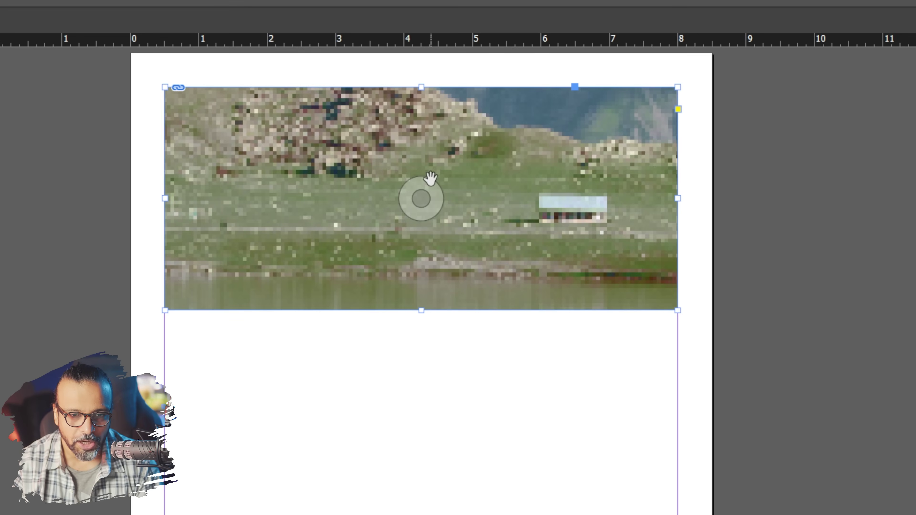
left_click_drag(422, 198, 406, 231)
left_click_drag(429, 197, 366, 250)
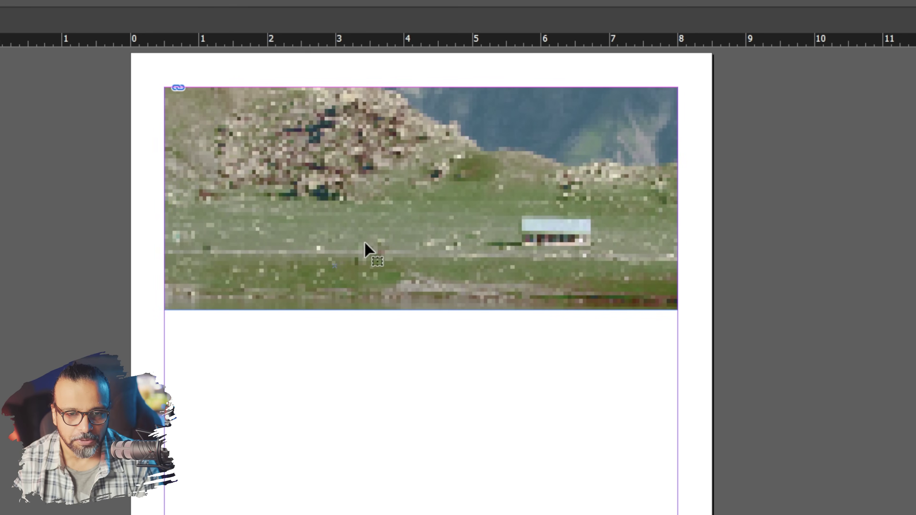
left_click_drag(422, 198, 409, 226)
Move the photo together with its frame down and to the left, and undo the move
left_click_drag(515, 204, 460, 246)
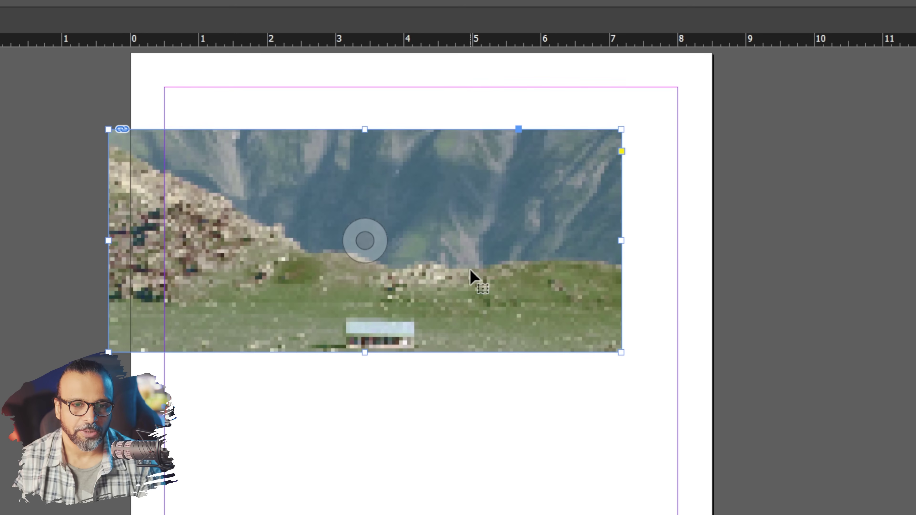
key("ctrl+z")
Reposition the lake photo inside its frame with the content grabber and the Direct Selection tool, framing the green hills below the mountains
left_click_drag(422, 198, 410, 231)
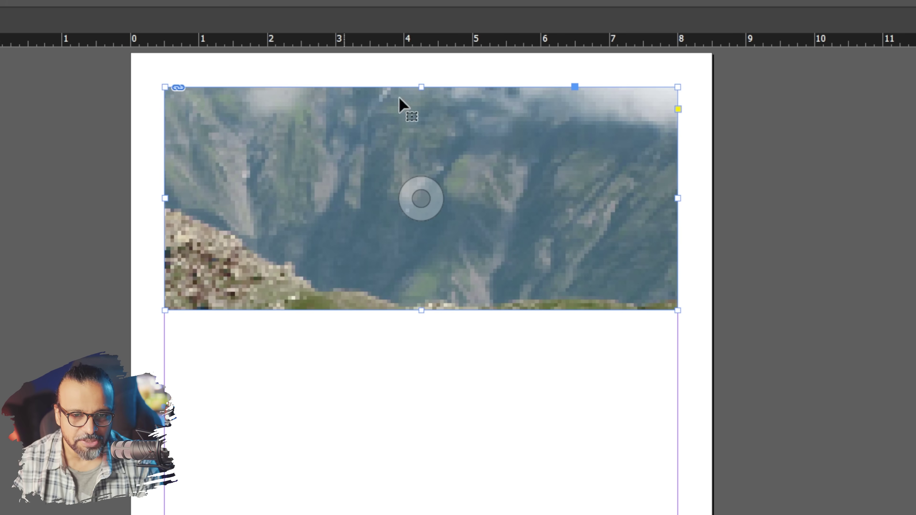
key("ctrl+shift+a")
key("a")
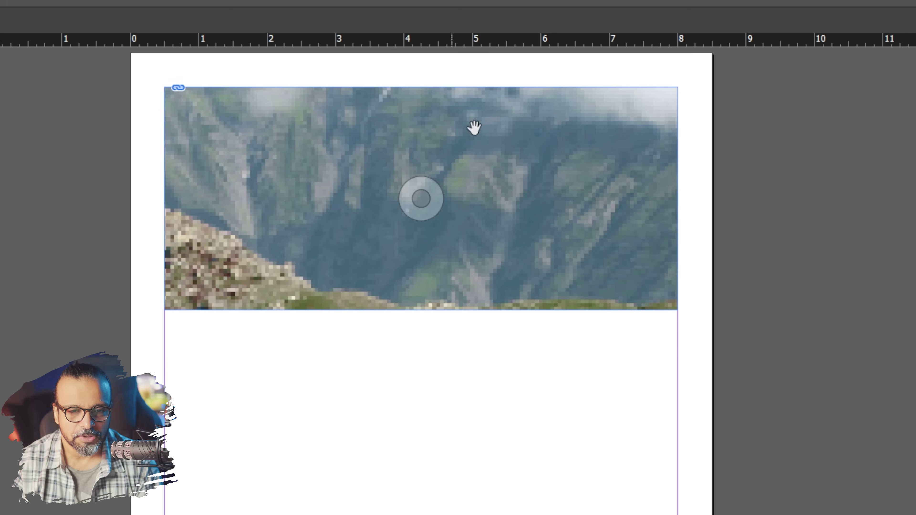
left_click_drag(536, 135, 483, 233)
left_click_drag(537, 161, 497, 218)
left_click_drag(554, 250, 491, 178)
left_click_drag(491, 246, 495, 168)
left_click_drag(494, 228, 490, 189)
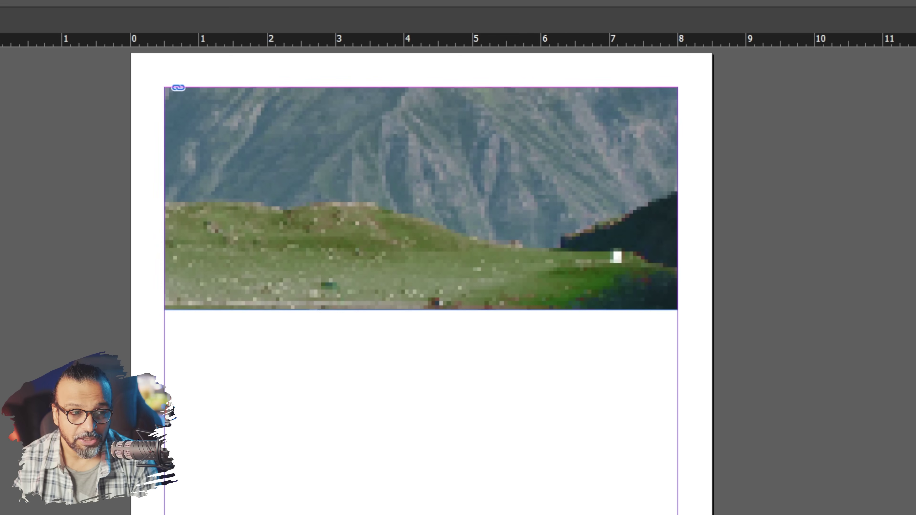
Open the original lake photo in the image viewer, zoom in on the shoreline to compare, and return to the layout
left_click_drag(0, 109, 97, 105)
double_click(134, 321)
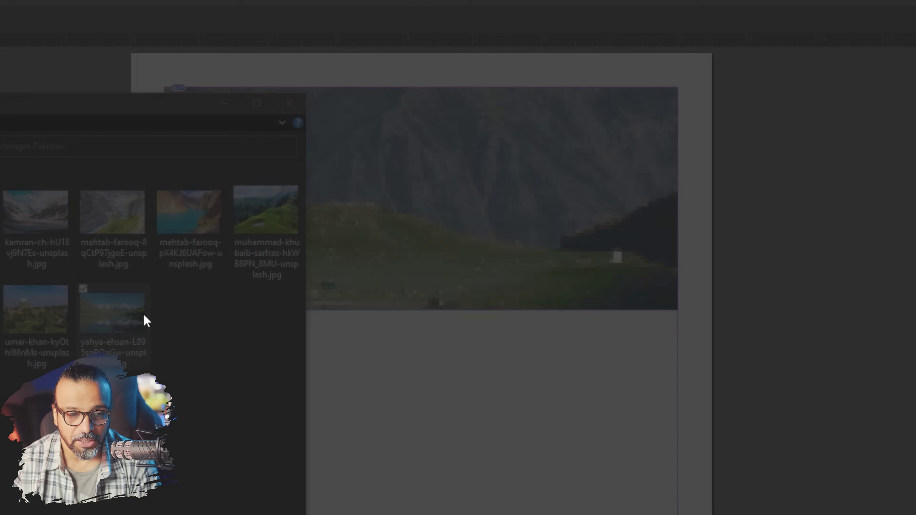
right_click(460, 324)
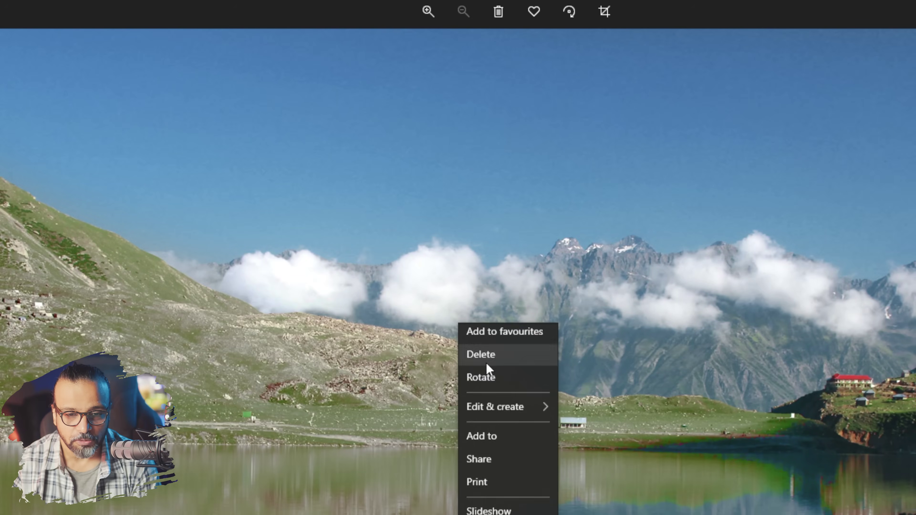
double_click(591, 474)
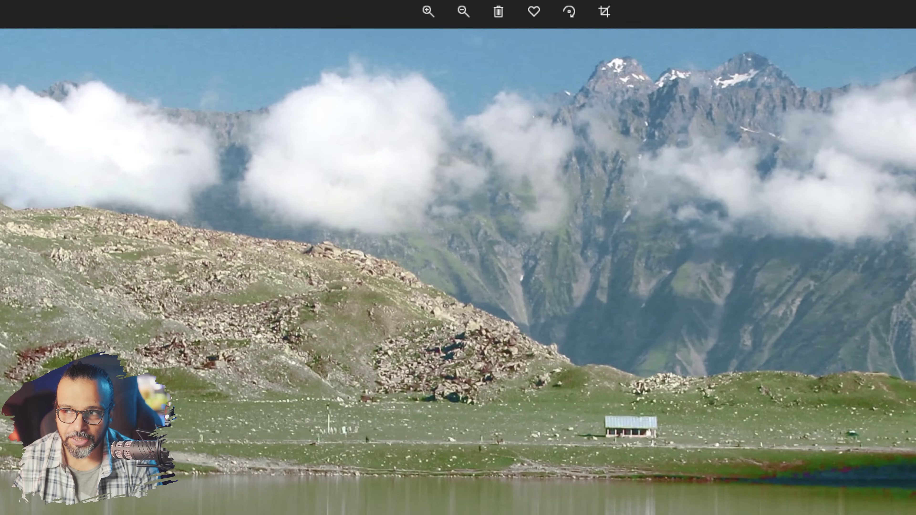
key("Escape")
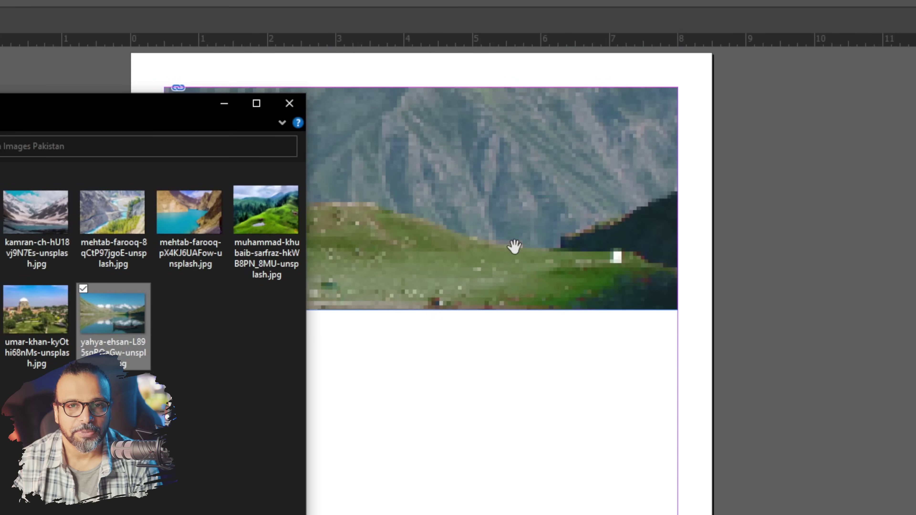
left_click(516, 270)
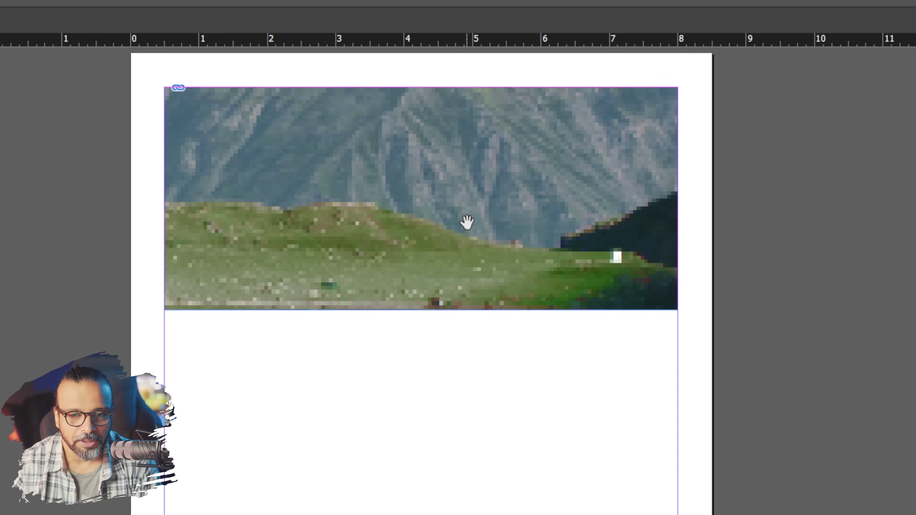
Shift the photo up and to the left inside the frame so the red-roofed house on the dark slope shows
left_click_drag(467, 221, 411, 212)
left_click_drag(471, 242, 437, 204)
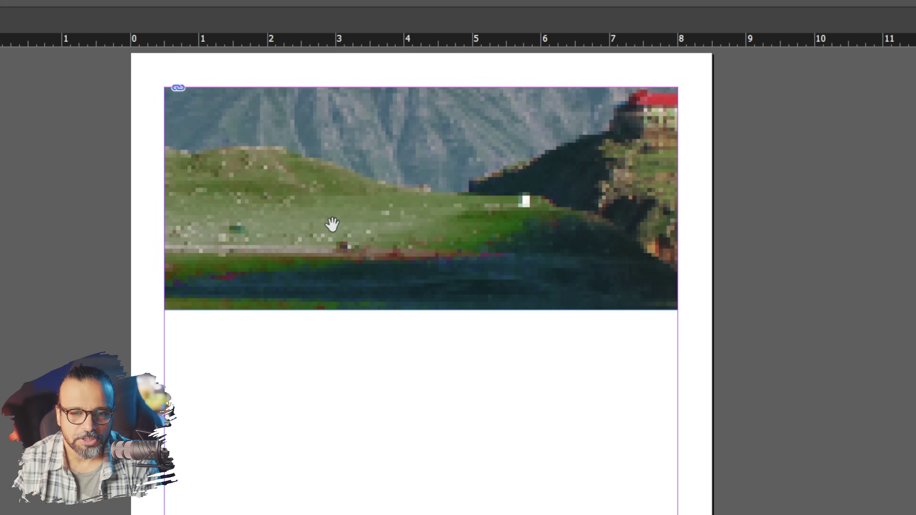
left_click_drag(333, 225, 362, 225)
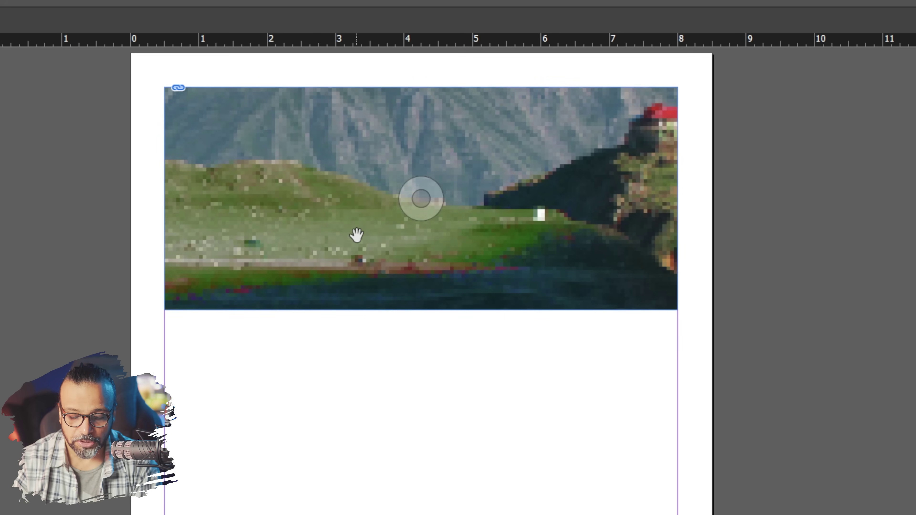
Delete the lake photo and its empty frame from the page
key("Delete")
left_click(376, 251)
key("Delete")
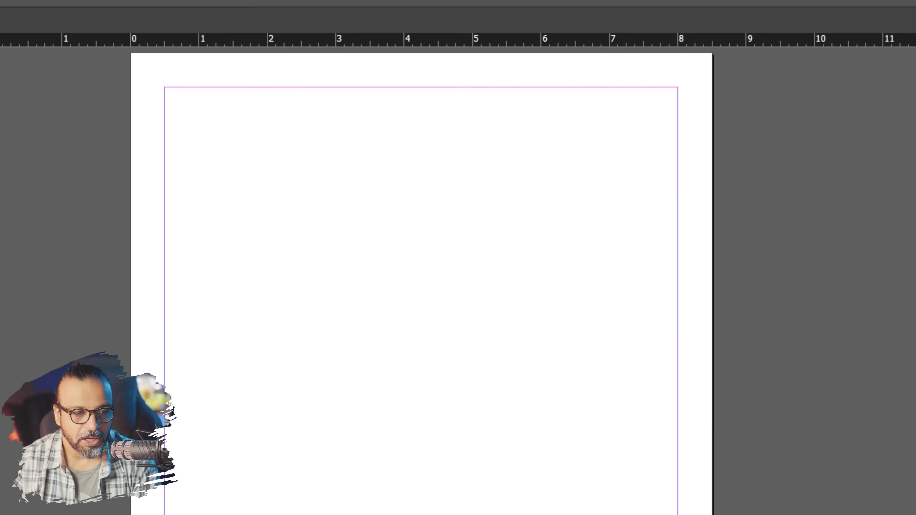
Place the lake photo directly on the empty page, sized proportionally to about 6.2 in wide near the upper margin, and delete it
key("alt+Tab")
left_click_drag(110, 327, 423, 275)
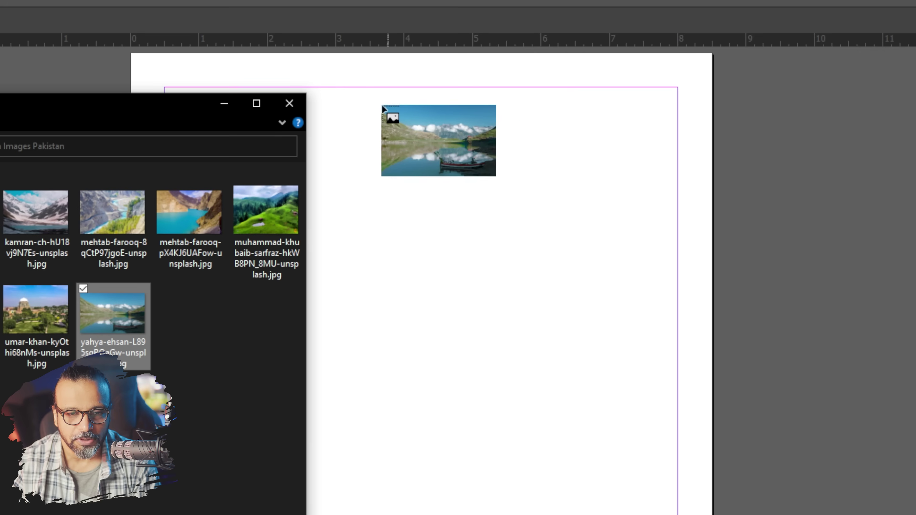
key("alt+Tab")
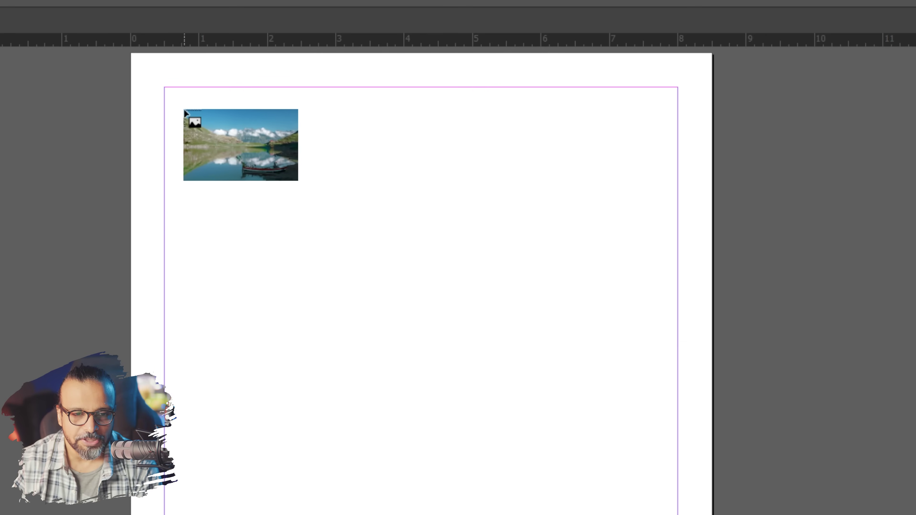
left_click_drag(184, 105, 414, 375)
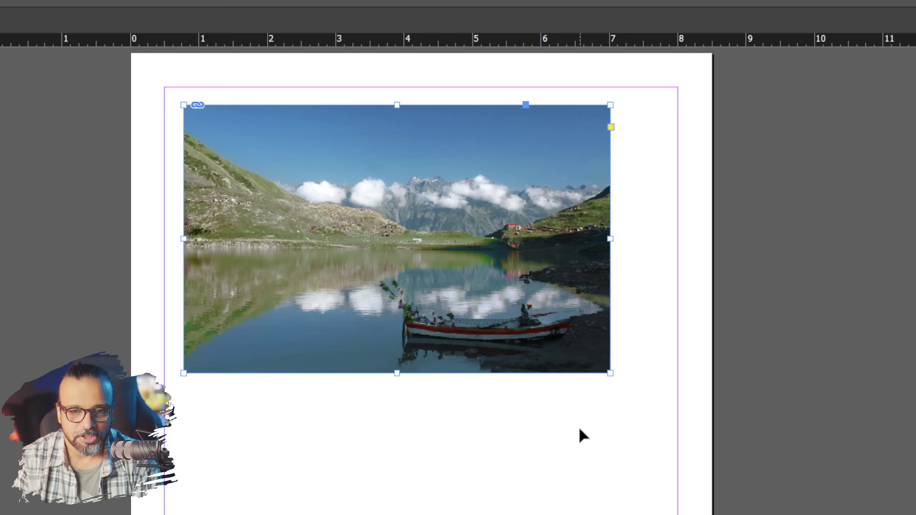
key("Delete")
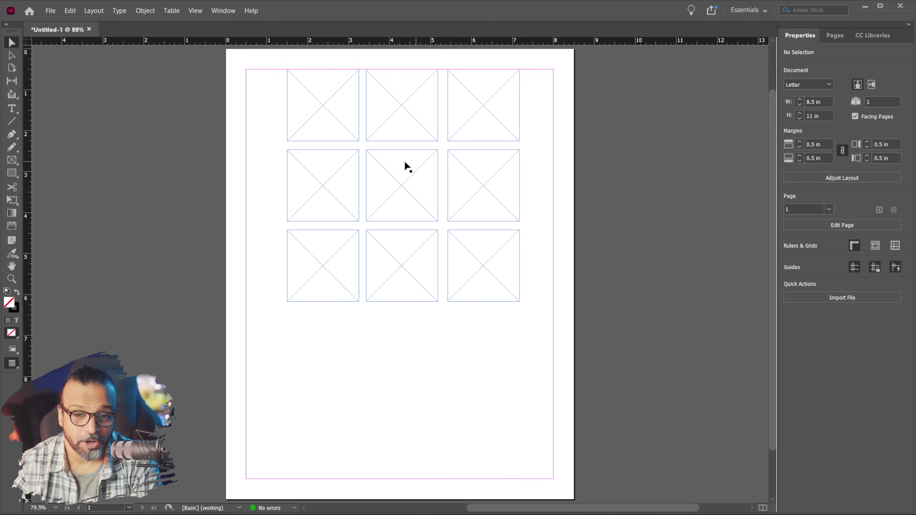
Select the first nine photos in the Images Pakistan folder
left_click_drag(0, 105, 441, 84)
left_click(232, 151)
left_click(272, 155, "ctrl")
left_click(323, 153, "ctrl")
left_click(389, 152, "ctrl")
left_click(416, 151, "ctrl")
left_click(461, 151, "ctrl")
left_click(503, 149, "ctrl")
left_click(535, 145, "ctrl")
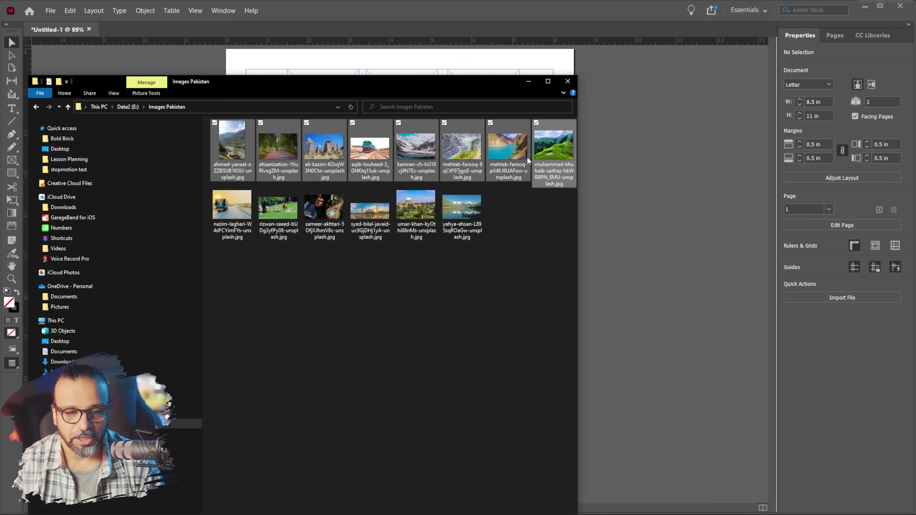
left_click(228, 207, "ctrl")
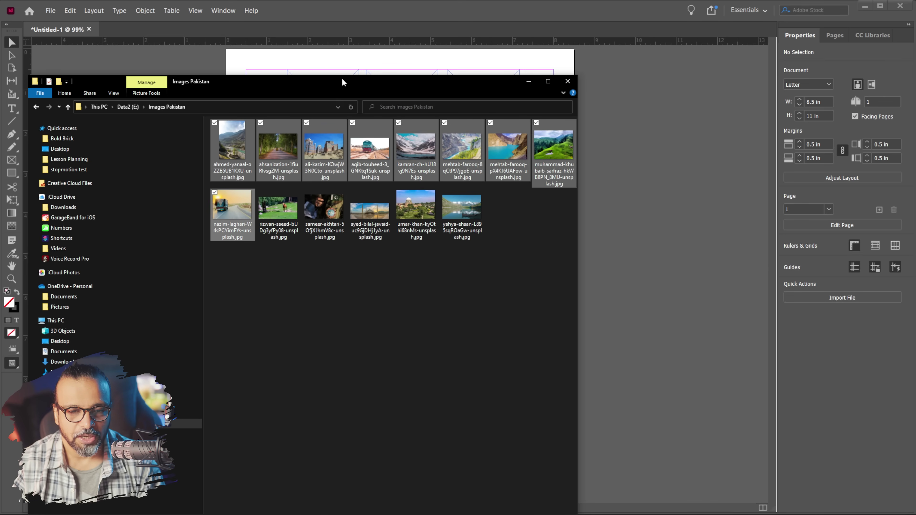
Load the nine selected photos into the layout and place one in each frame of the 3 × 3 grid
left_click_drag(362, 85, 0, 66)
left_click_drag(17, 130, 195, 125)
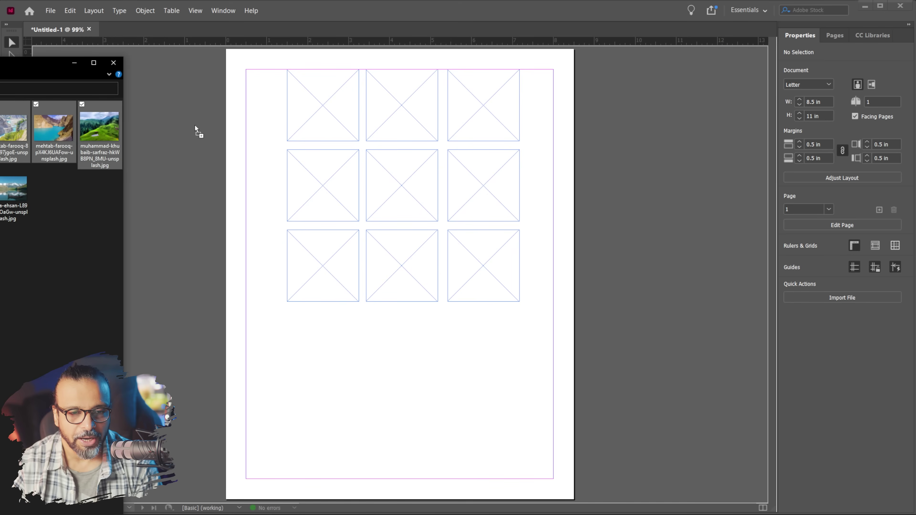
left_click_drag(329, 107, 328, 107)
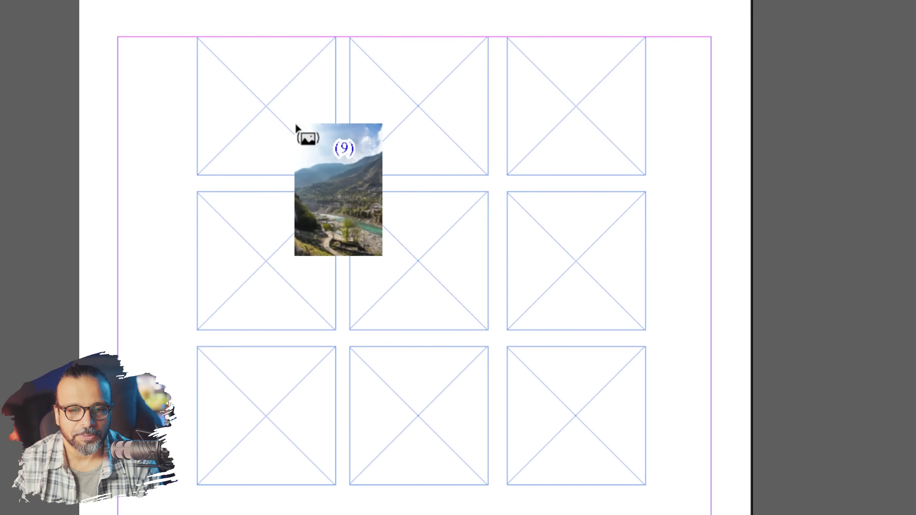
left_click(276, 123)
left_click(401, 113)
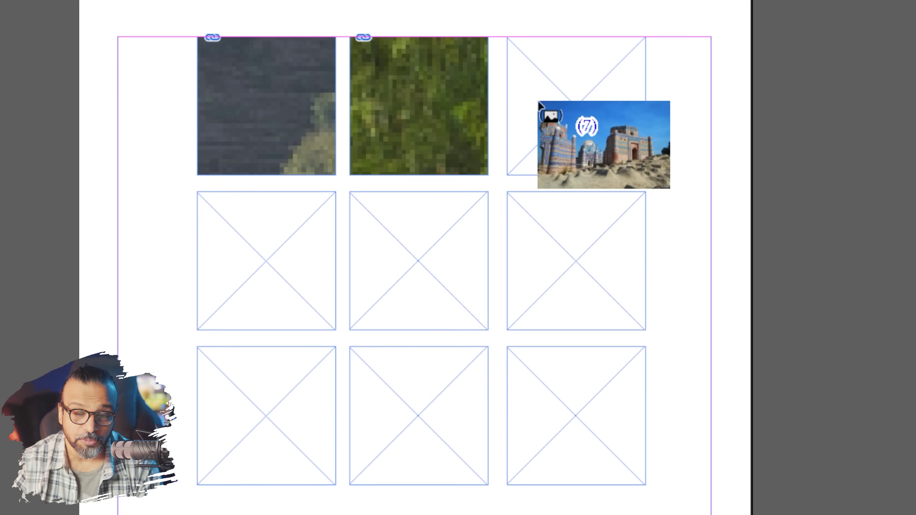
left_click(542, 103)
left_click(538, 245)
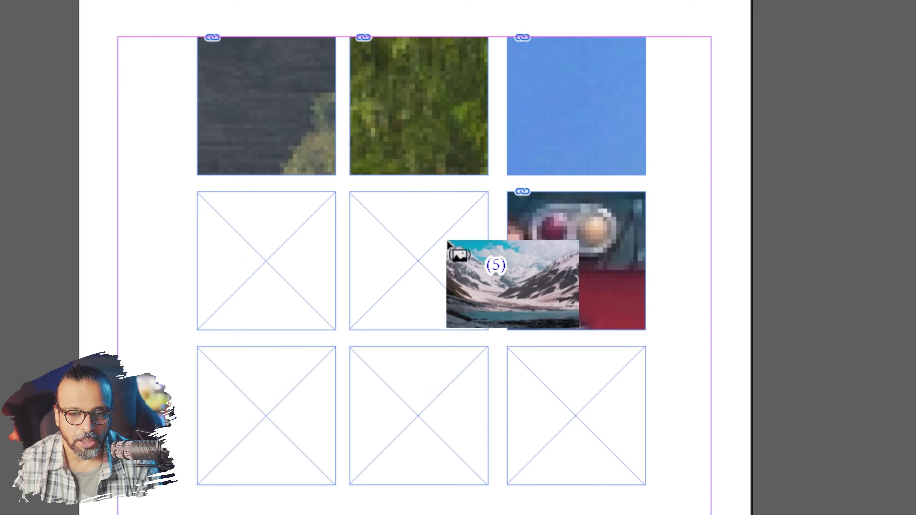
left_click(448, 242)
left_click(303, 262)
left_click(288, 403)
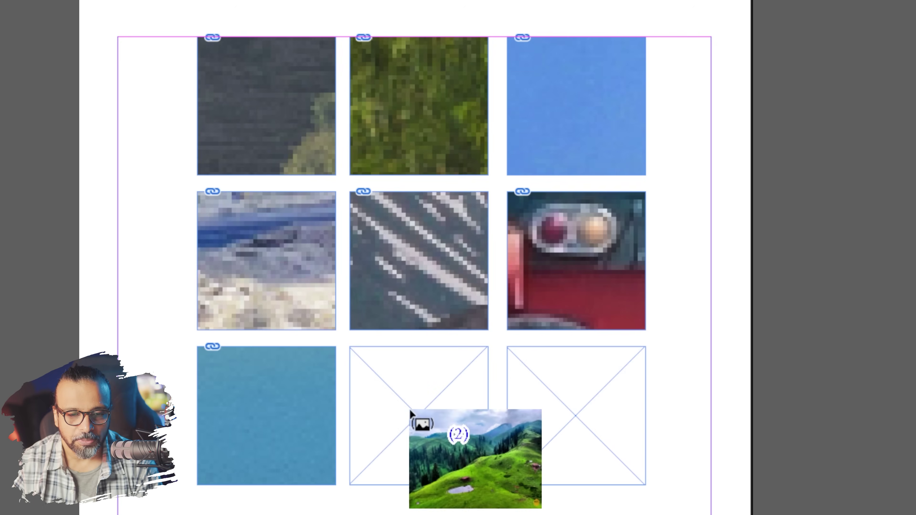
left_click(415, 419)
left_click(562, 415)
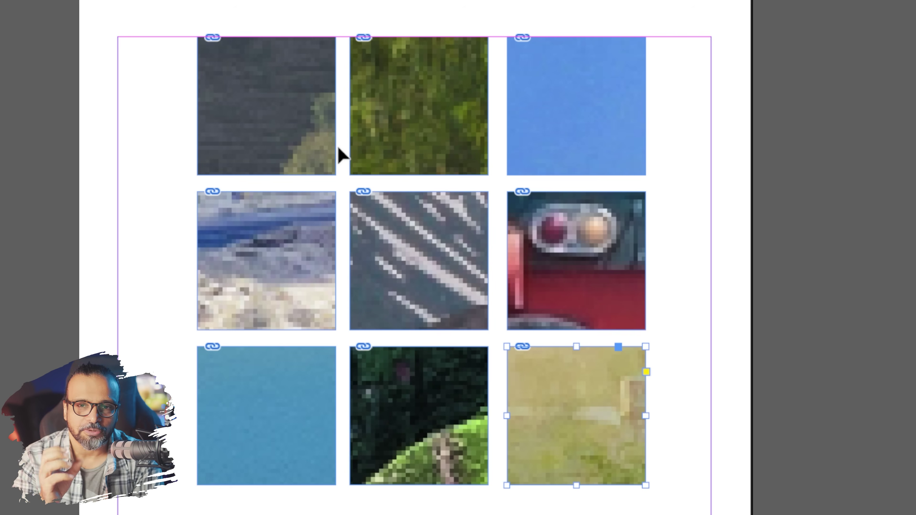
Select all nine photo frames of the grid and delete them
left_click_drag(167, 52, 687, 505)
key("Delete")
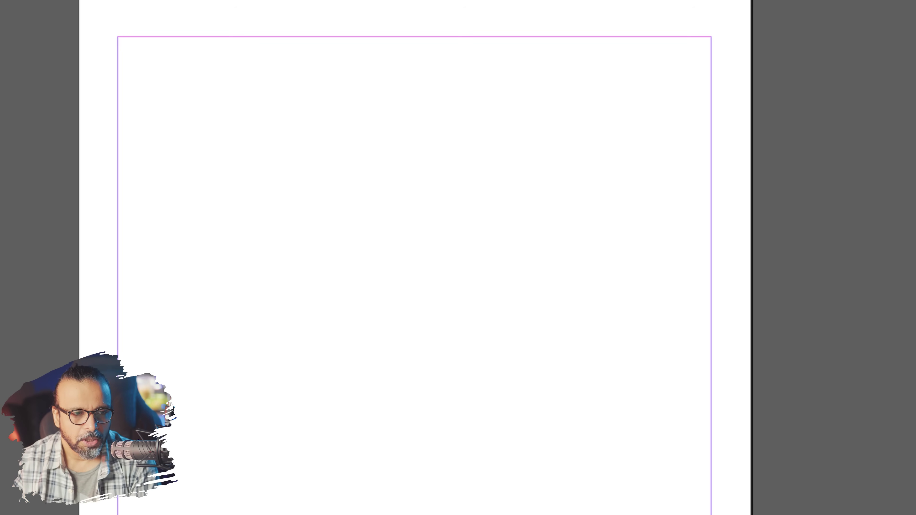
Draw a rectangular frame about 5.28 × 4.535 in in the middle of the page and place a photo in it
left_click_drag(215, 165, 633, 514)
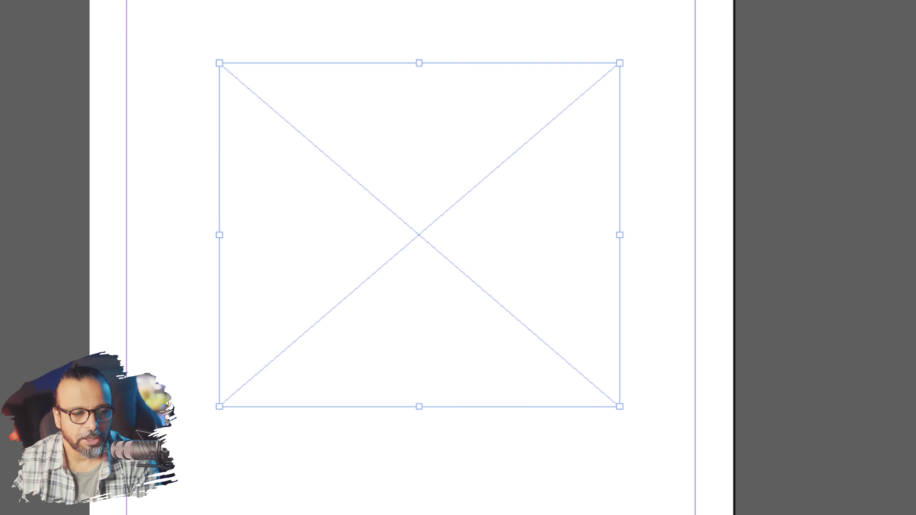
left_click(407, 246)
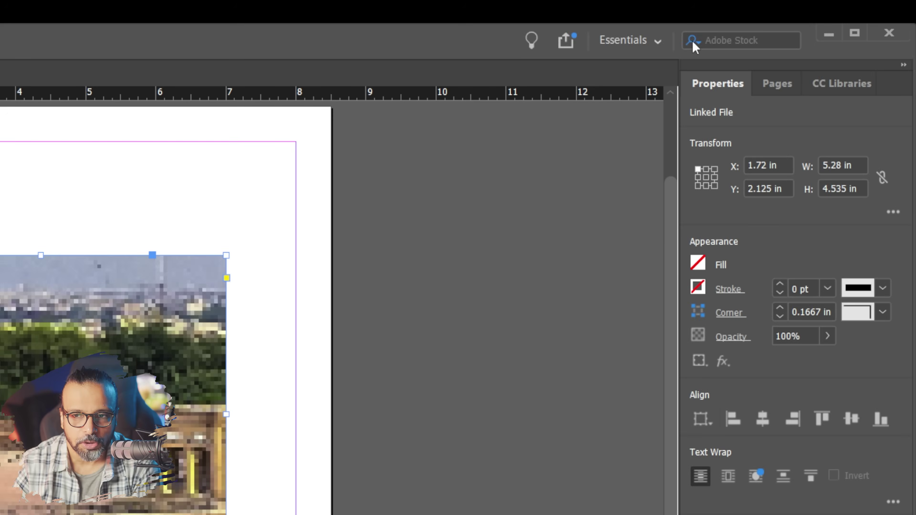
Switch the workspace to Essentials Classic and return it to Essentials
left_click(656, 41)
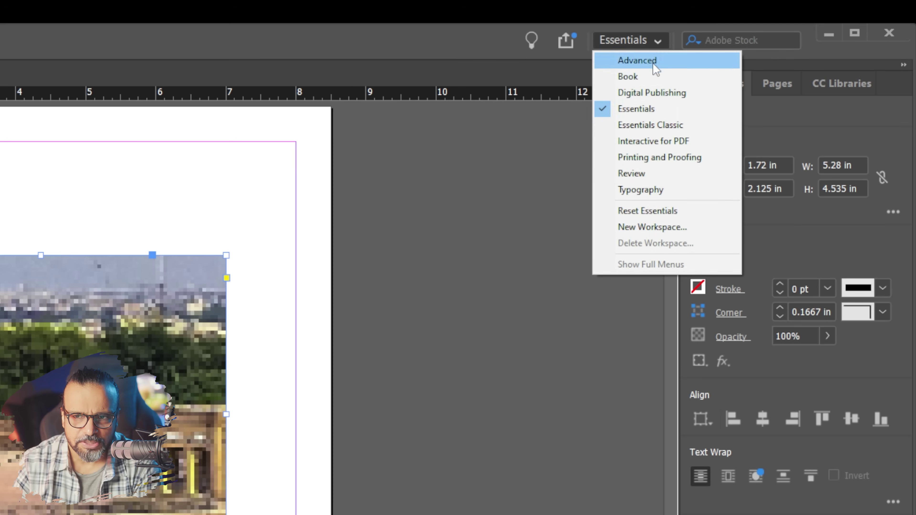
left_click(636, 126)
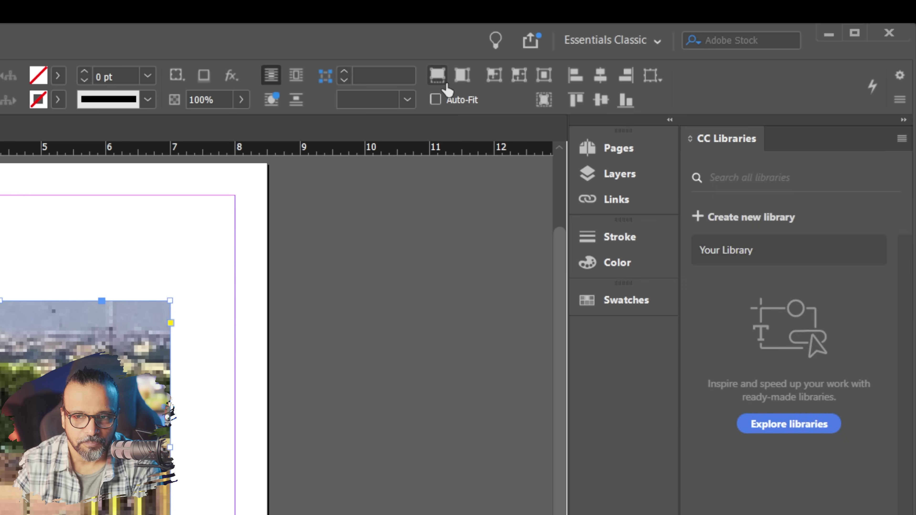
left_click(648, 45)
left_click(620, 109)
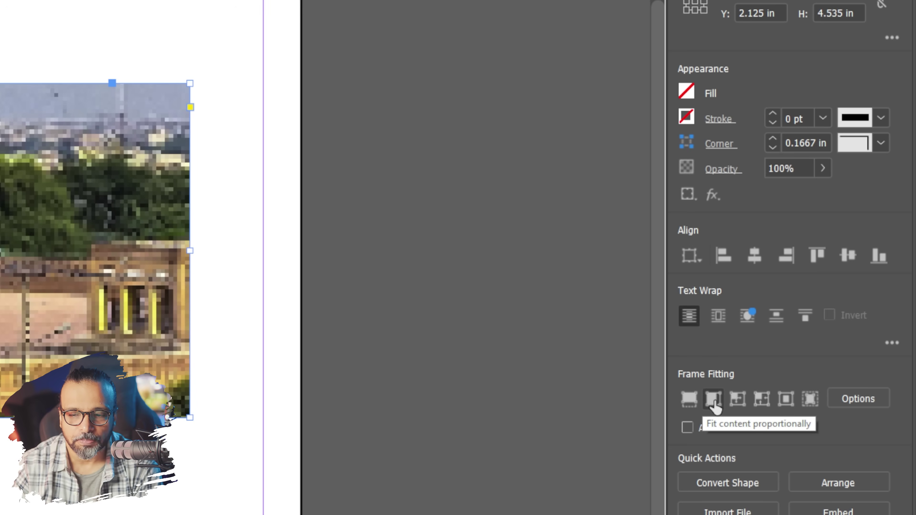
Apply Fill Frame Proportionally to the photo placed in the rectangular frame
left_click(741, 400)
right_click(419, 105)
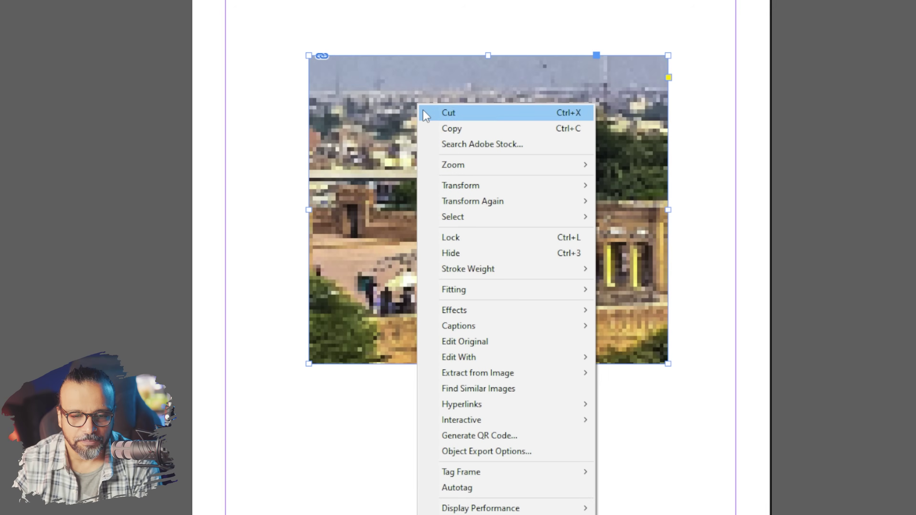
mouse_move(451, 288)
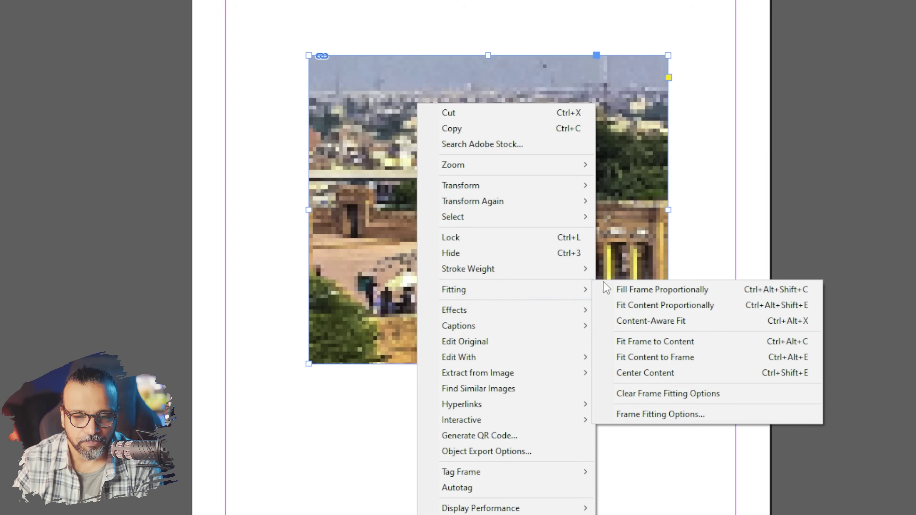
left_click(655, 288)
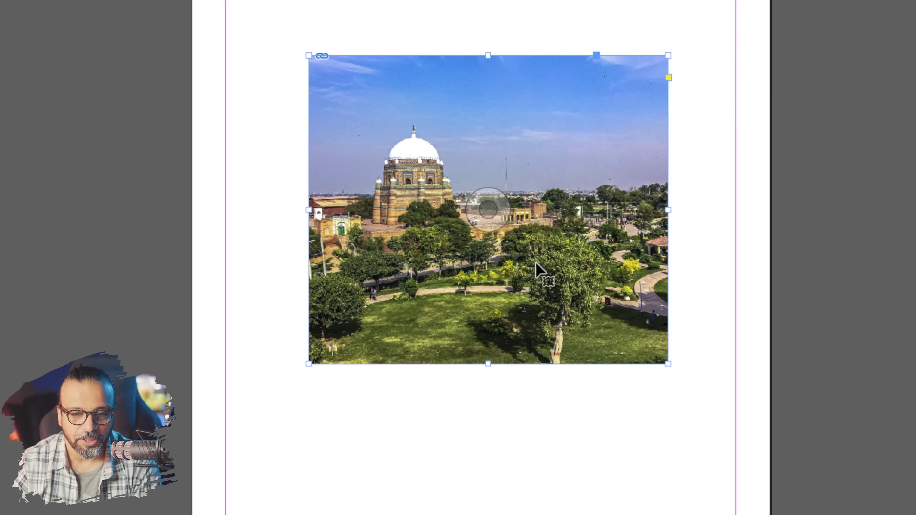
Shift the photo slightly to the right inside its frame without moving the frame, and deselect it
double_click(539, 180)
left_click_drag(477, 267, 514, 264)
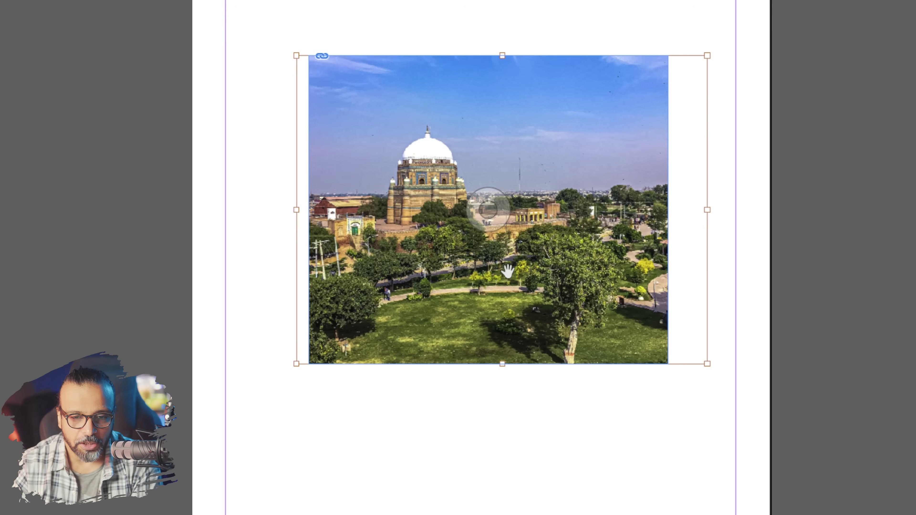
left_click(471, 438)
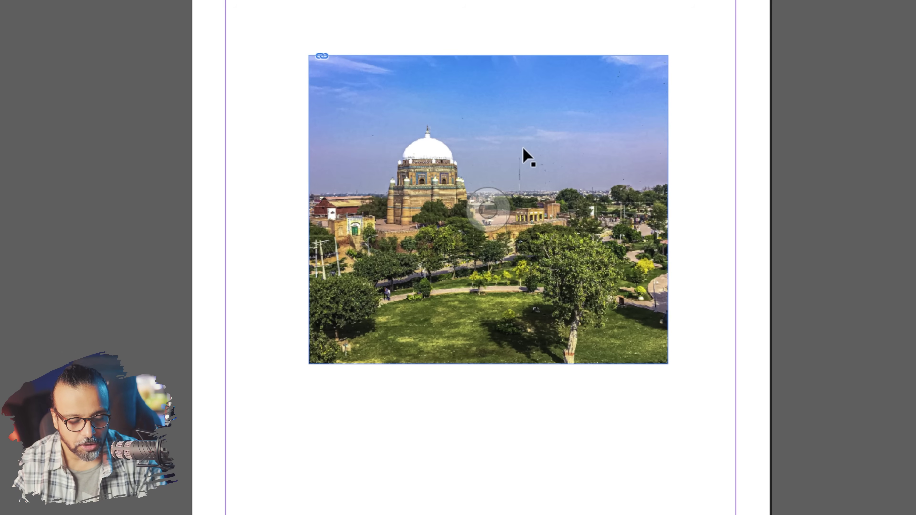
Apply Fit Content Proportionally to the photo in its frame and undo that fit
right_click(516, 152)
mouse_move(562, 316)
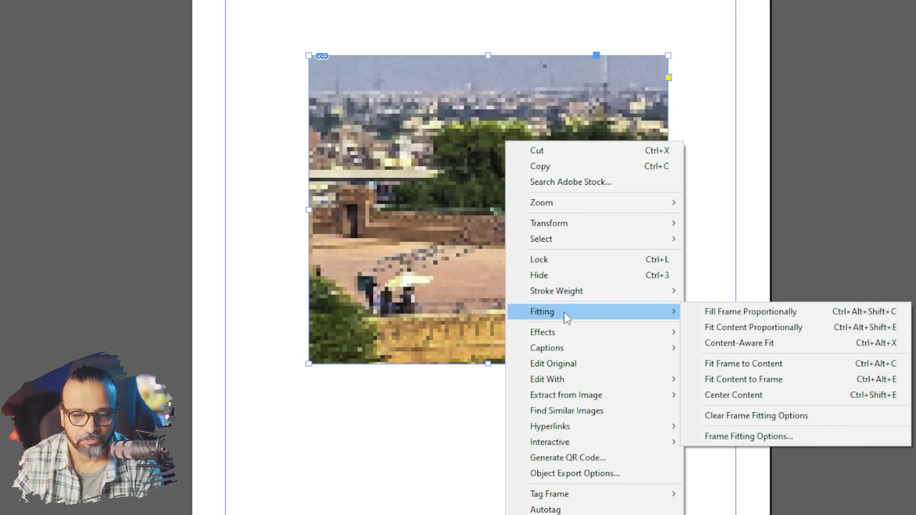
left_click(718, 330)
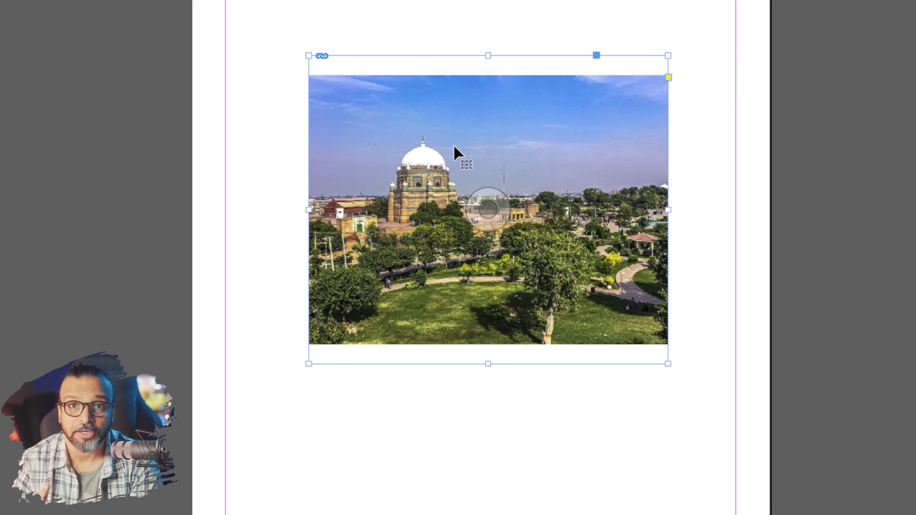
right_click(442, 135)
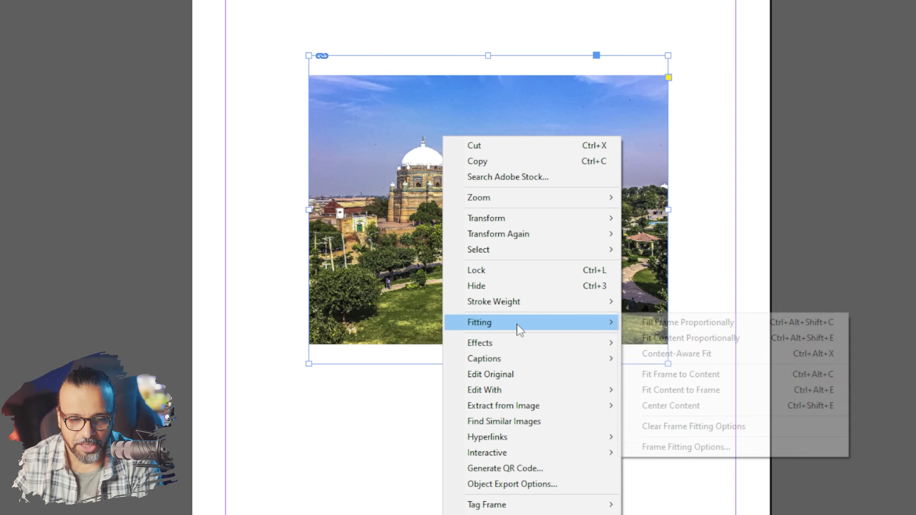
left_click(524, 96)
key("ctrl+z")
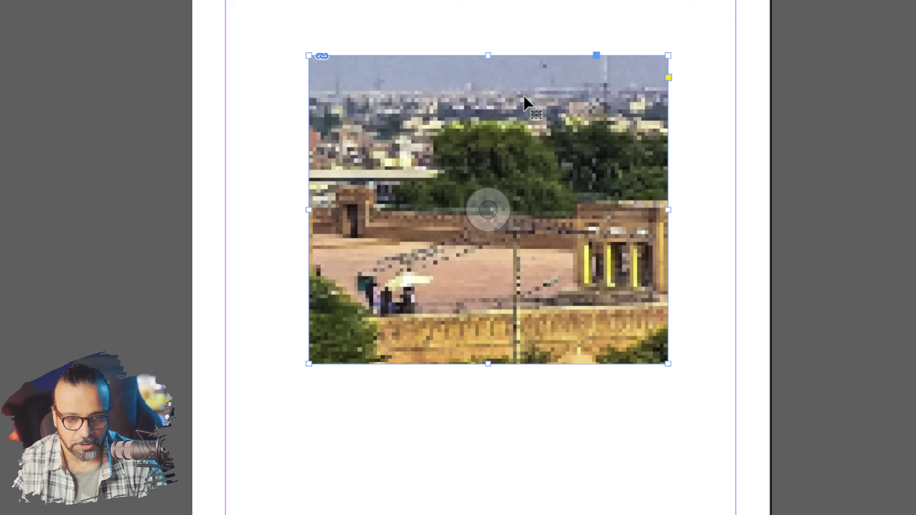
Apply Content-Aware Fit to the photo of the domed building in its frame
right_click(456, 117)
mouse_move(541, 289)
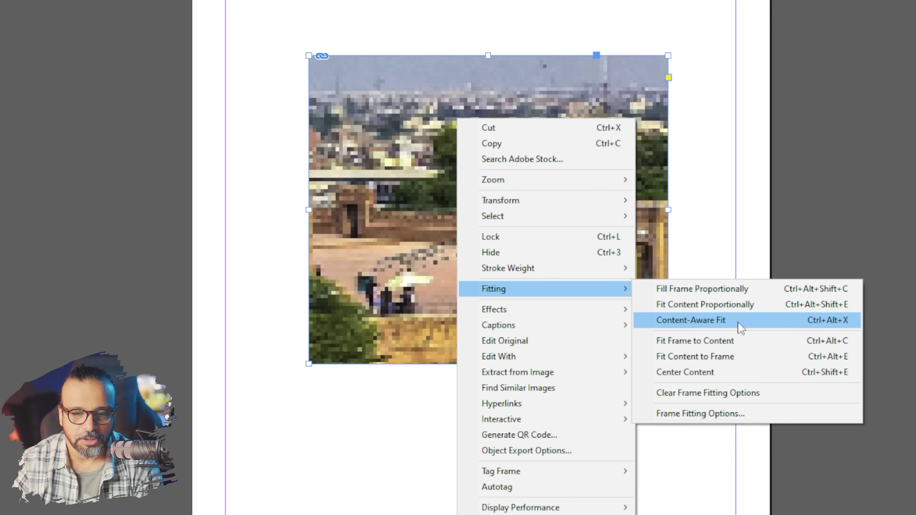
left_click(741, 327)
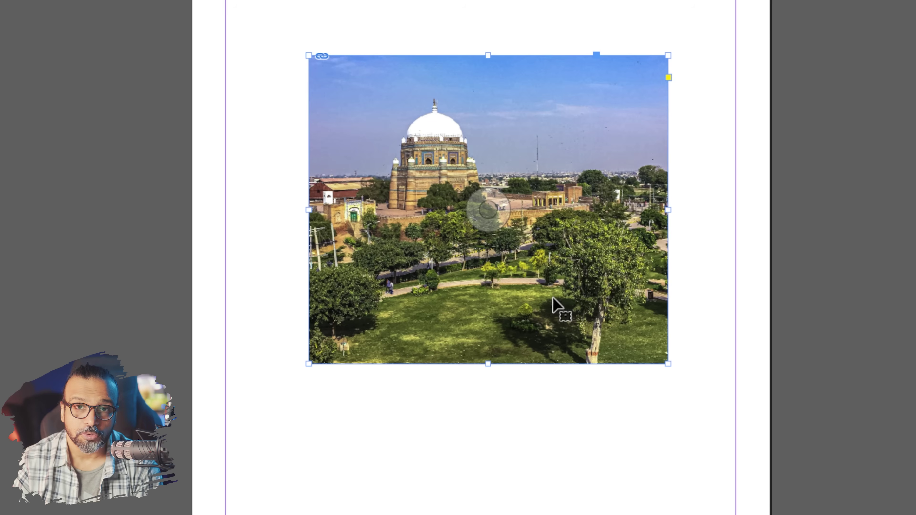
Delete the photo from inside its frame and place the mosque photo in the empty frame
double_click(538, 188)
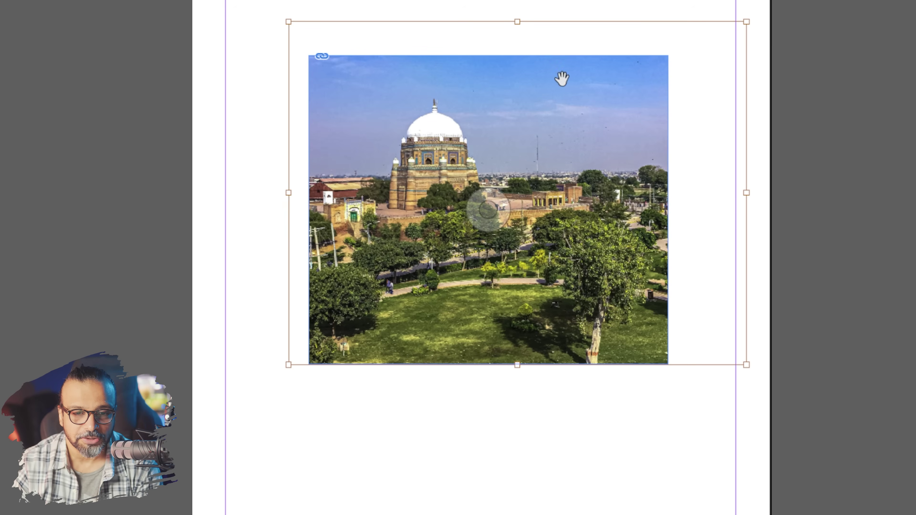
key("Delete")
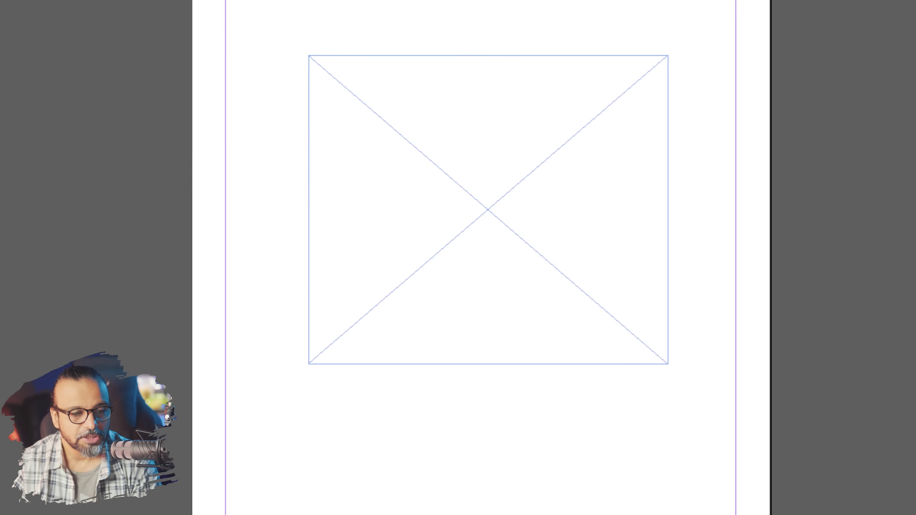
left_click(469, 289)
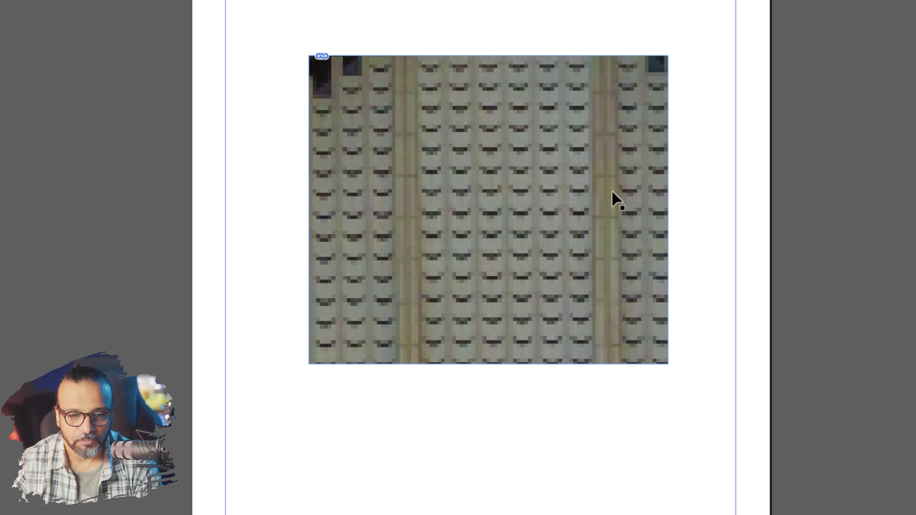
Apply Content-Aware Fit to the newly placed mosque photo
right_click(421, 139)
right_click(381, 154)
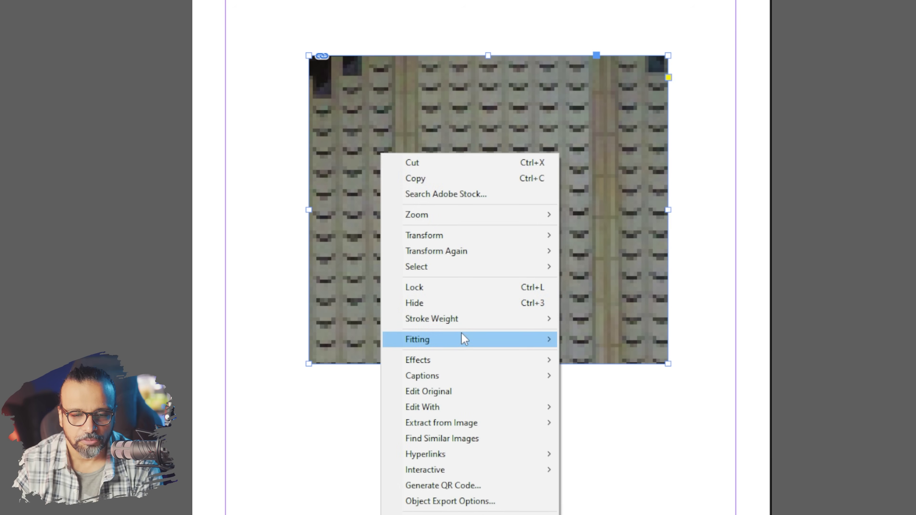
mouse_move(493, 341)
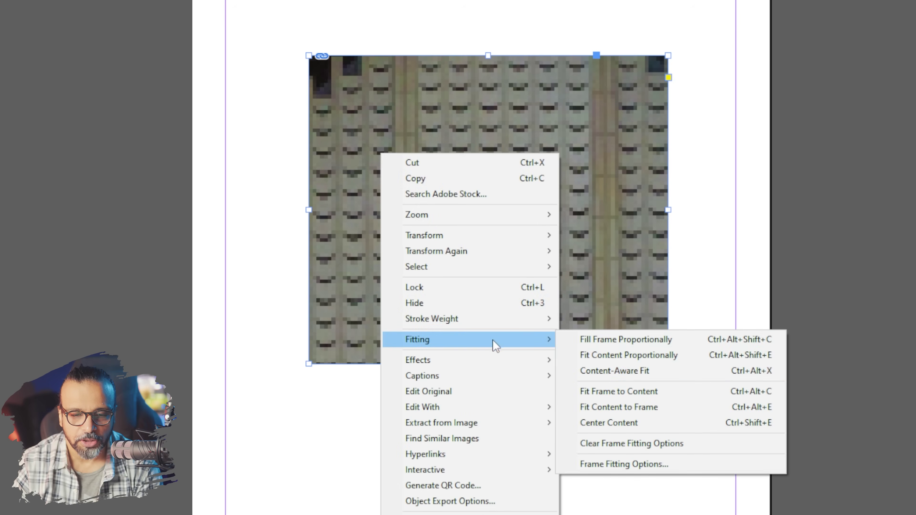
left_click(620, 376)
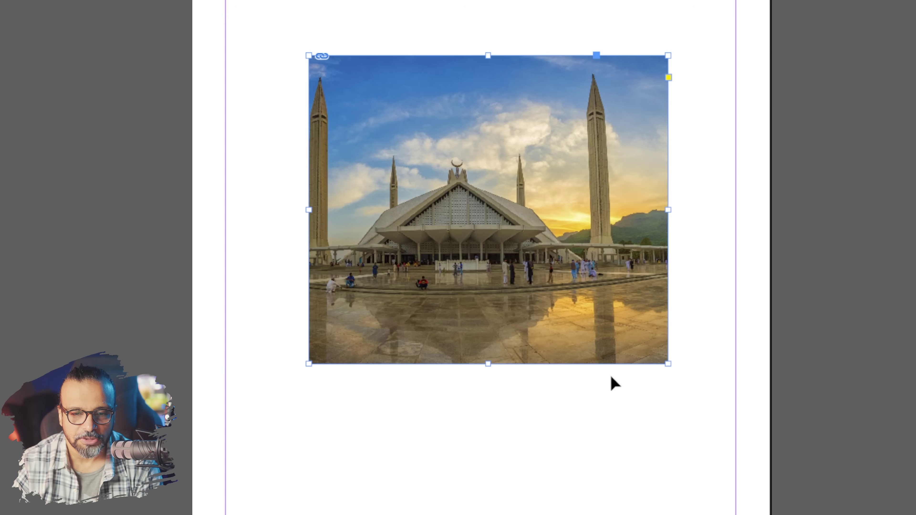
Shift the mosque photo to the right inside its frame until the building is centred, and apply Content-Aware Fit again
double_click(569, 179)
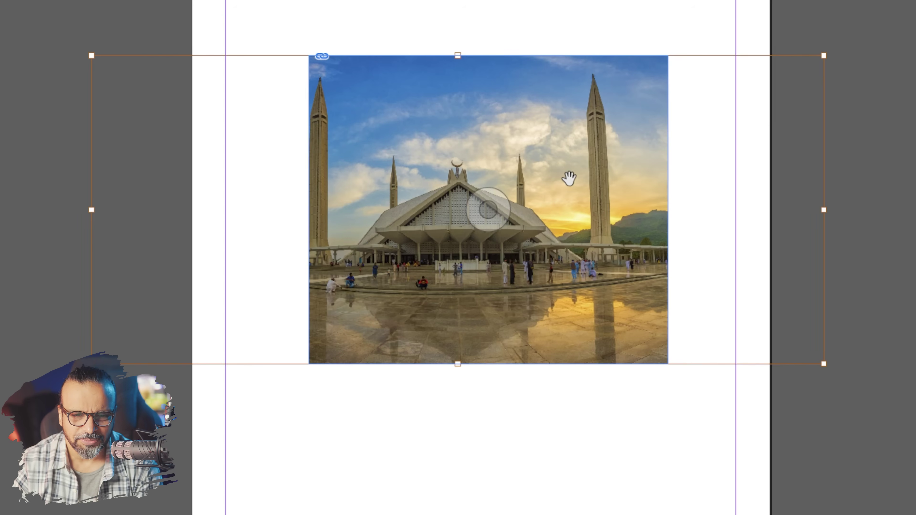
left_click_drag(553, 211, 574, 223)
right_click(552, 327)
mouse_move(586, 301)
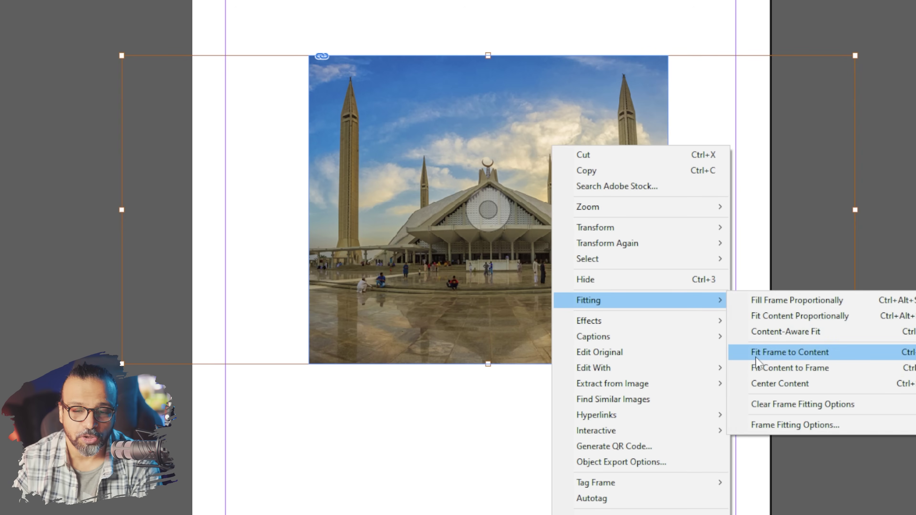
left_click(754, 334)
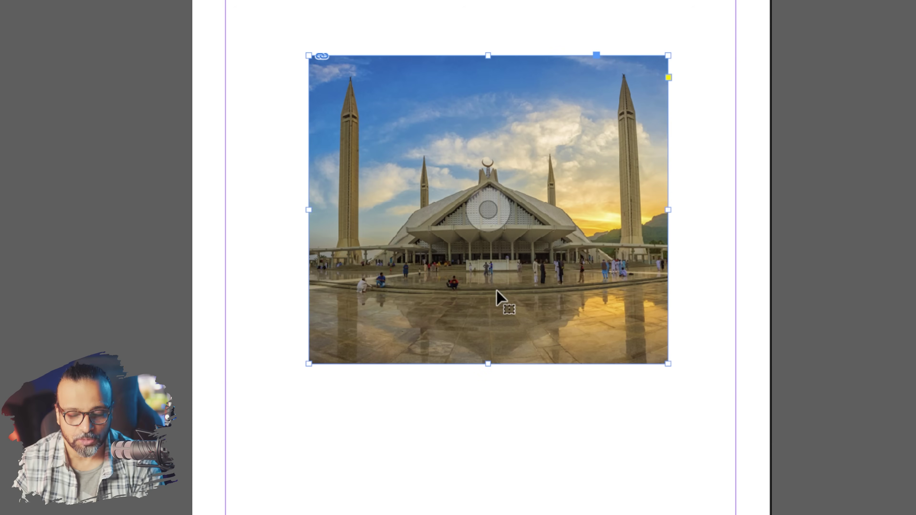
Delete only the mosque photo, keeping its frame, and place the domed building photo in the empty frame
key("Delete")
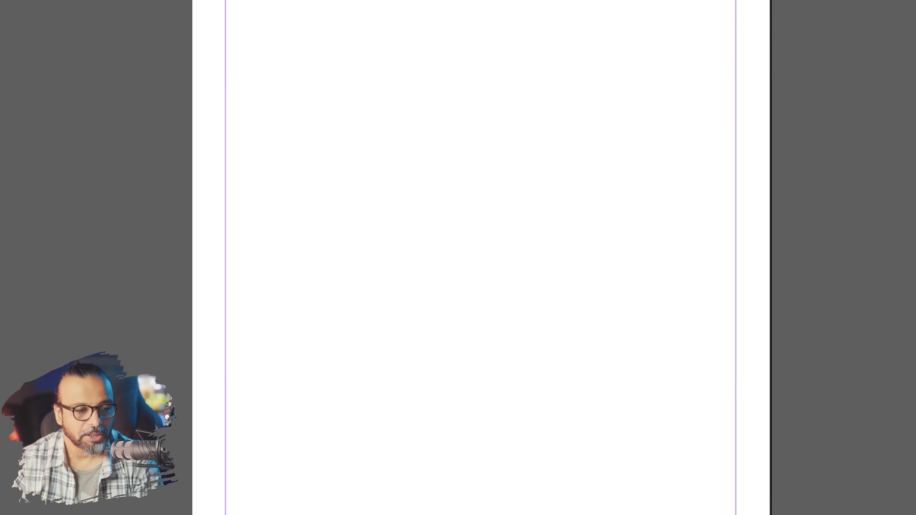
key("ctrl+z")
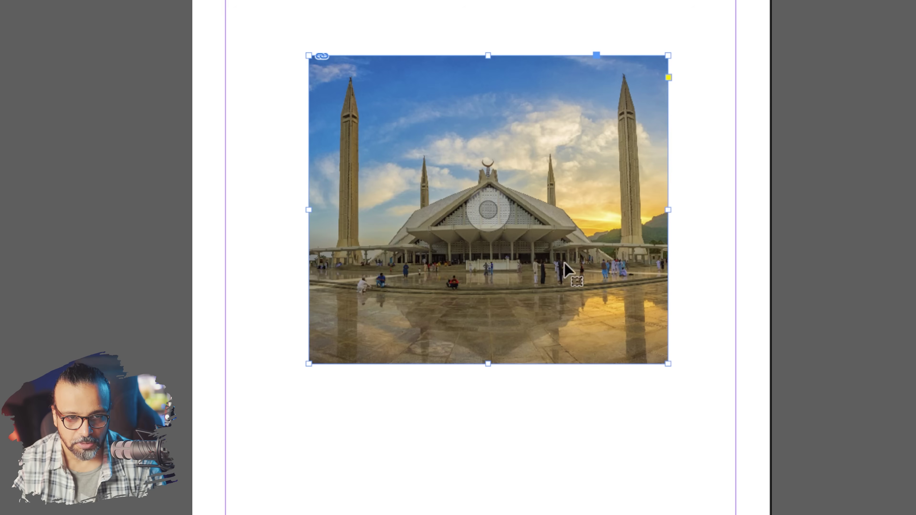
double_click(509, 254)
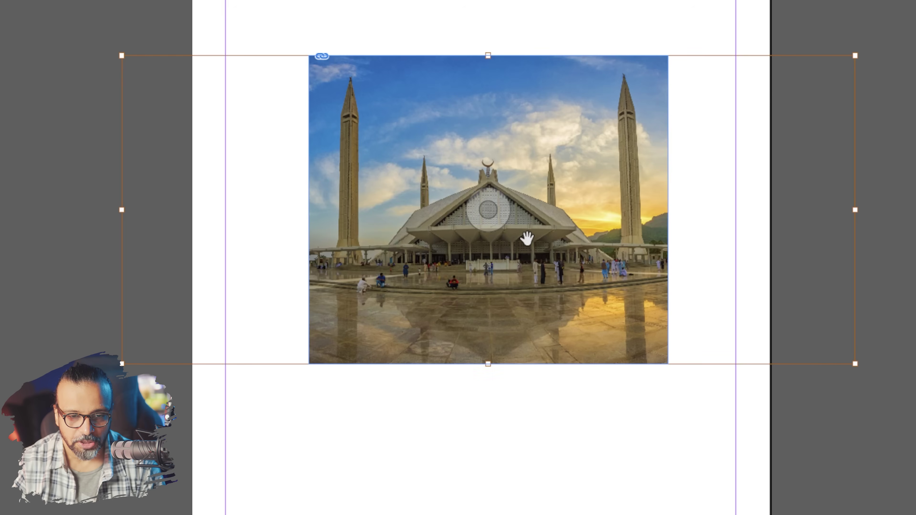
key("Delete")
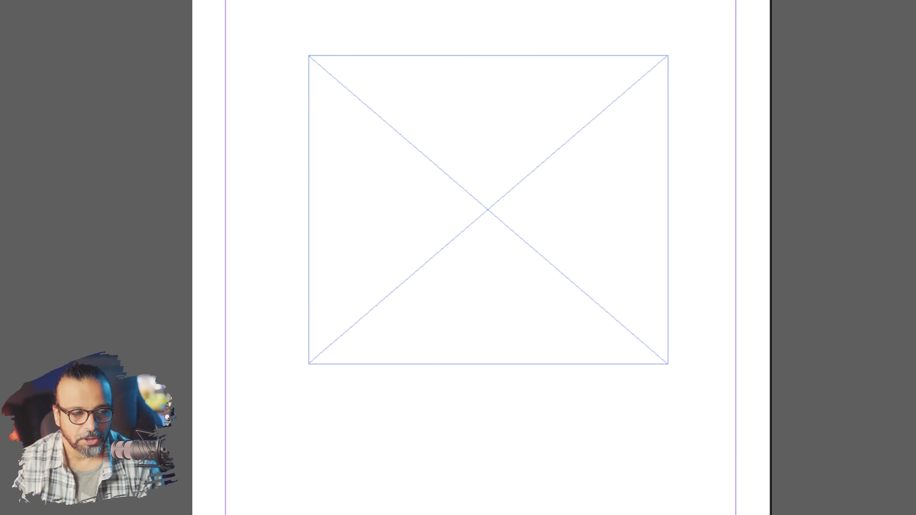
left_click(496, 227)
Apply Fit Content Proportionally to the domed building photo so the whole image shows inside the frame
right_click(472, 235)
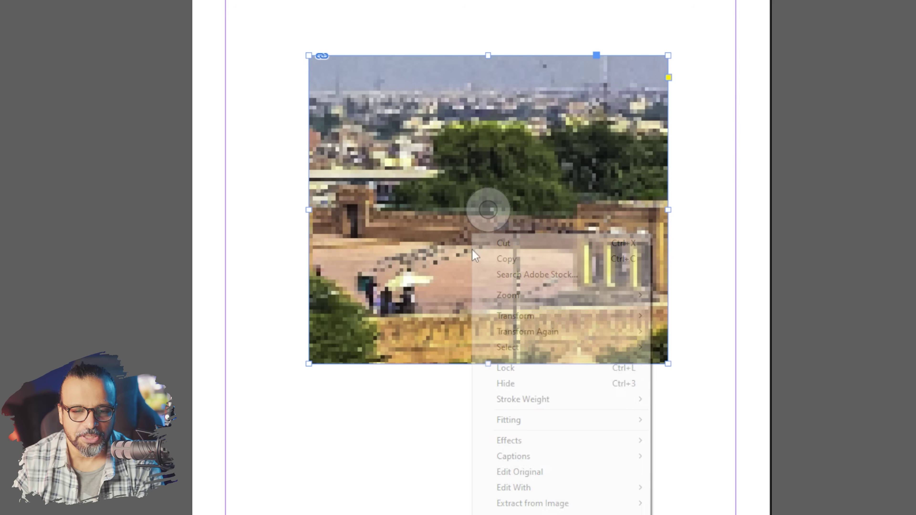
mouse_move(549, 422)
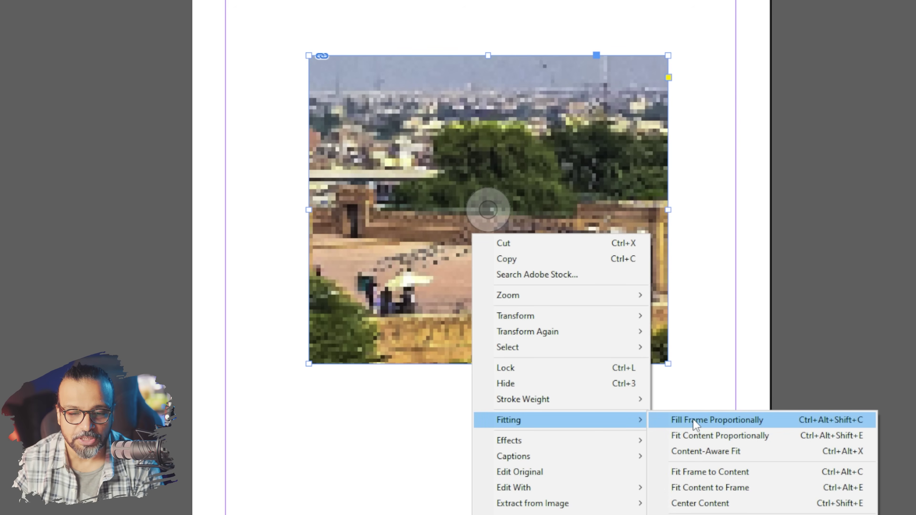
left_click(707, 438)
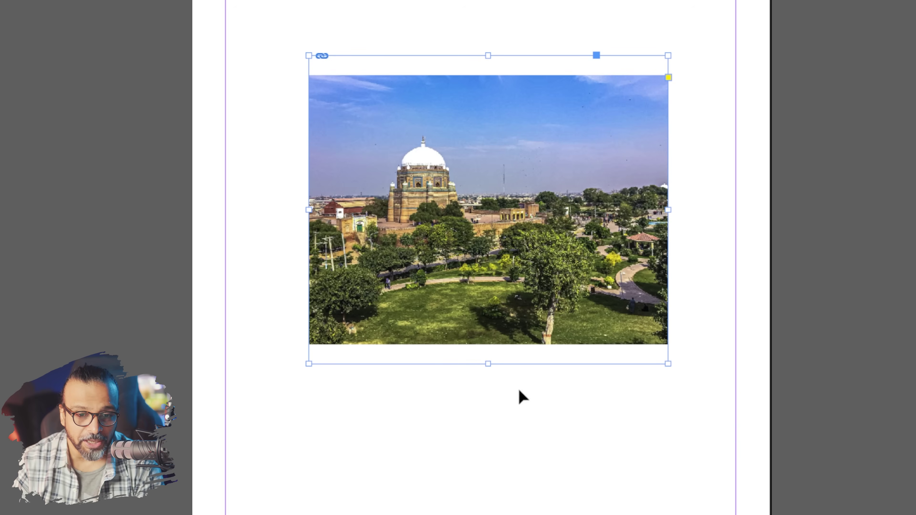
Apply Fit Frame to Content to the photo's frame, and undo both the frame fit and the proportional content fit
right_click(528, 143)
mouse_move(565, 327)
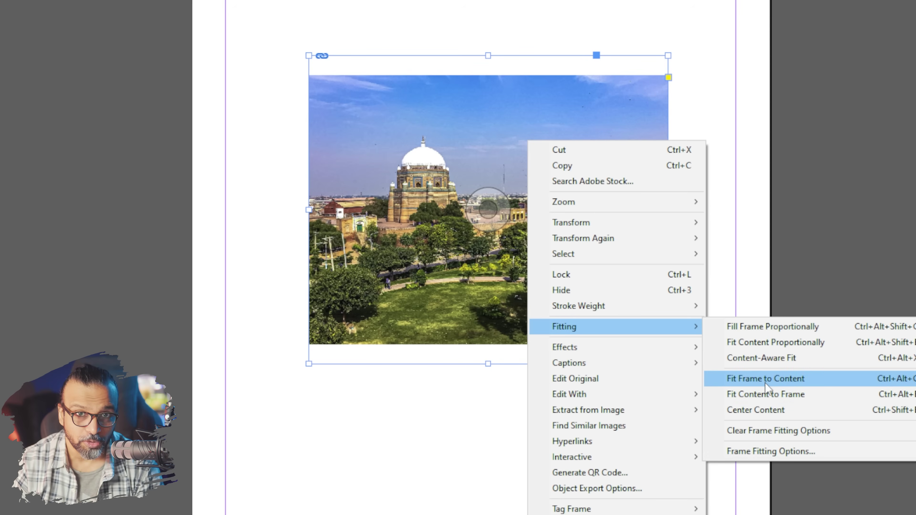
left_click(765, 383)
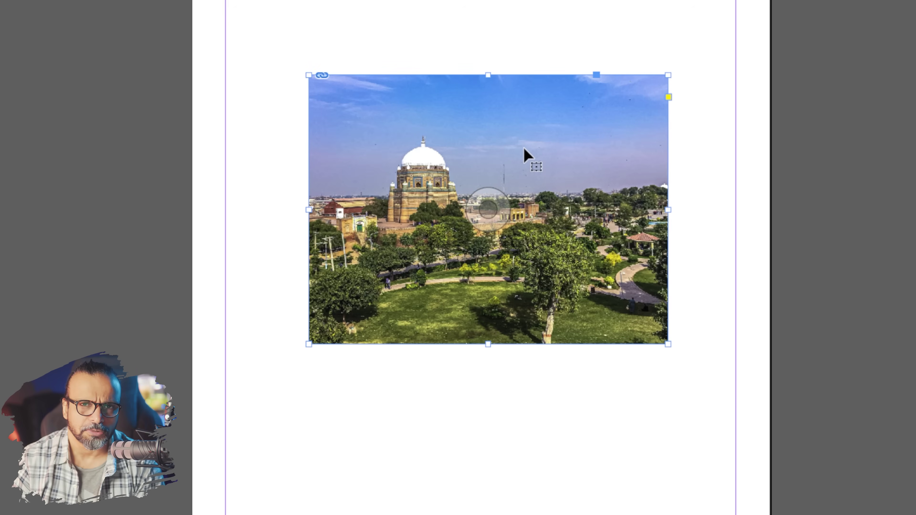
key("ctrl+z")
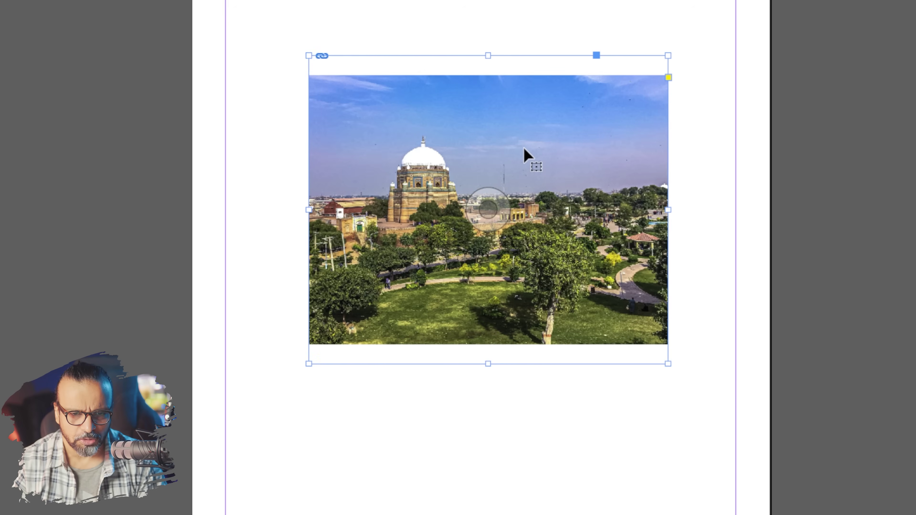
key("ctrl+z")
Apply Fit Content to Frame to the domed building photo so it stretches over the whole frame
right_click(529, 183)
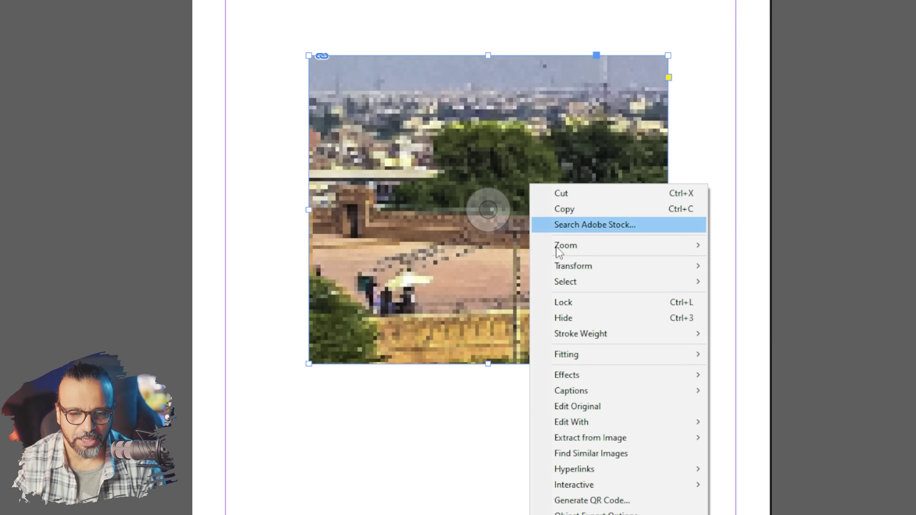
mouse_move(579, 285)
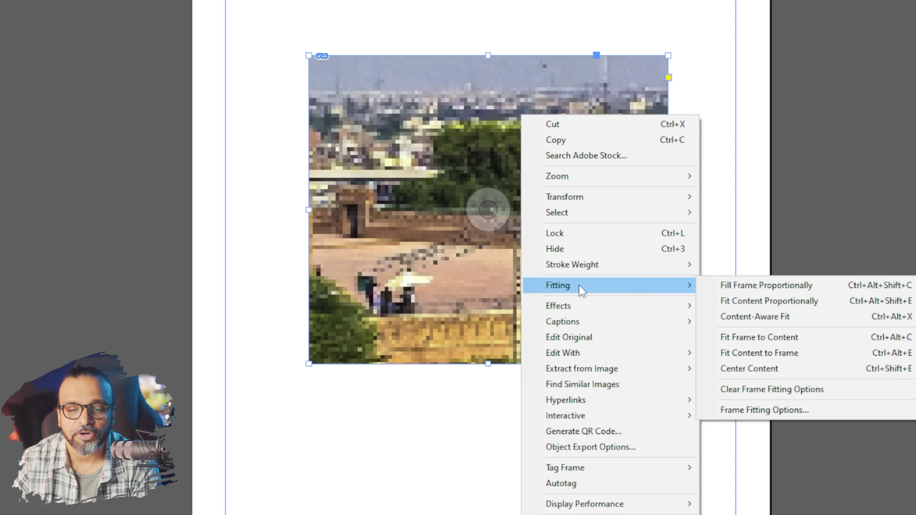
left_click(807, 356)
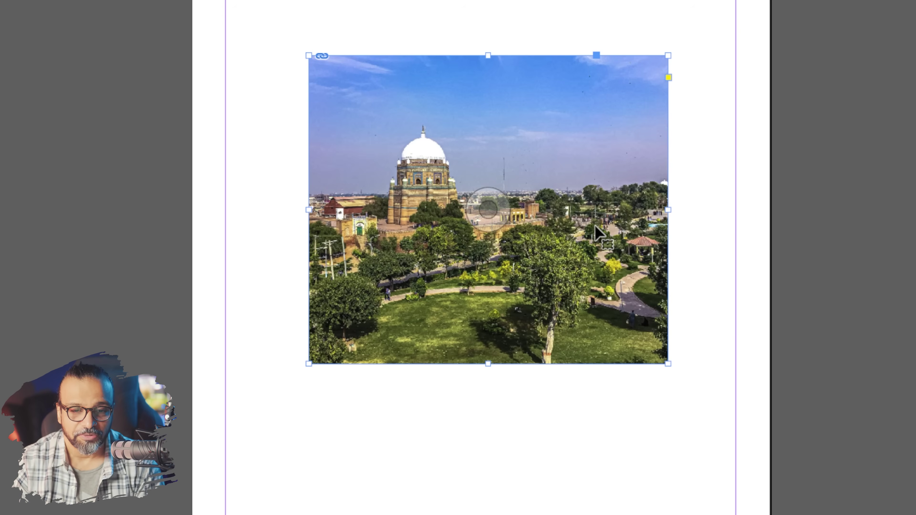
Place the mosque photo in the empty frame on the page
double_click(565, 253)
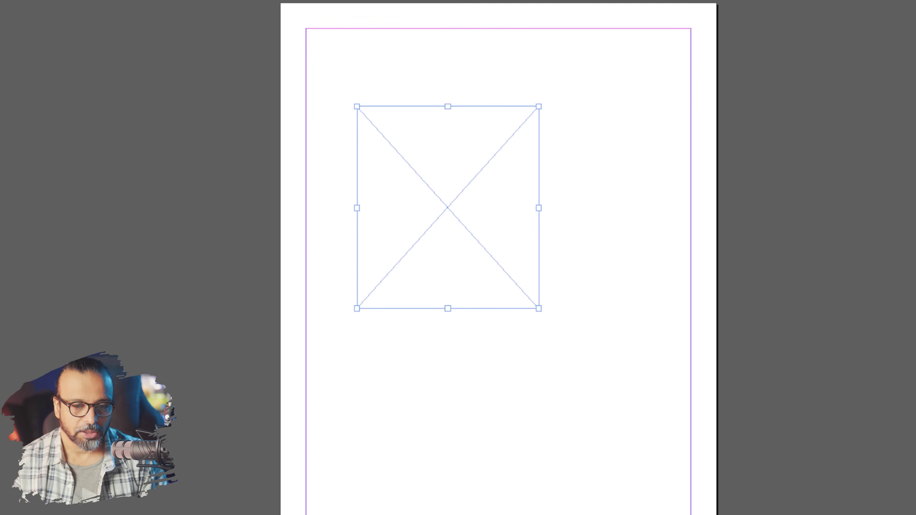
left_click(453, 275)
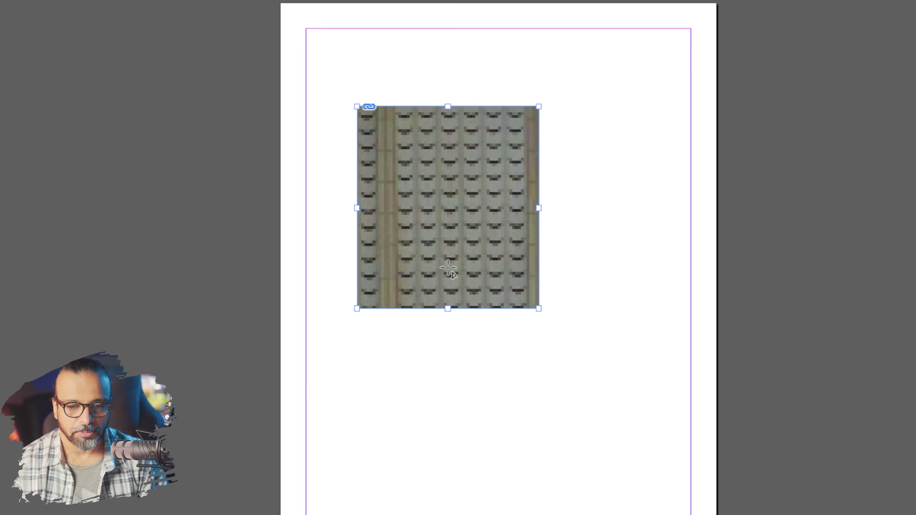
Try the Fit Content to Frame and Center Content options on the mosque photo
right_click(444, 164)
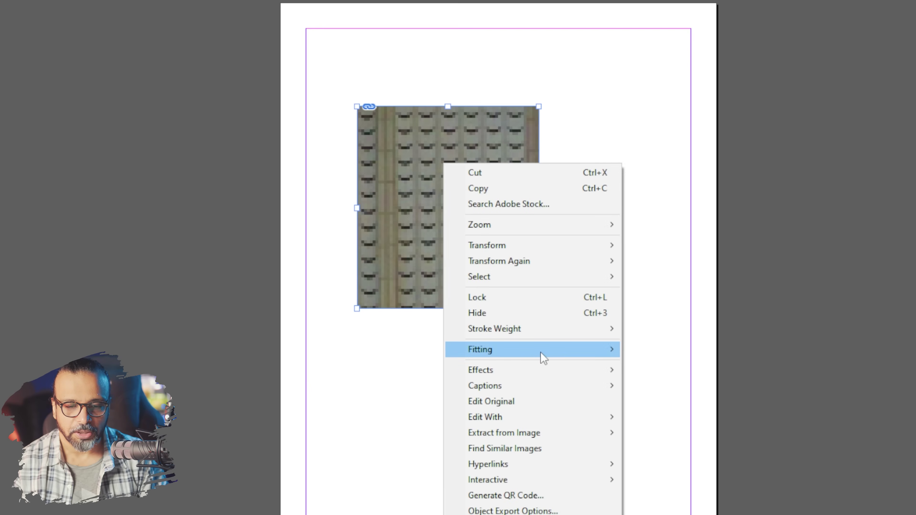
mouse_move(584, 353)
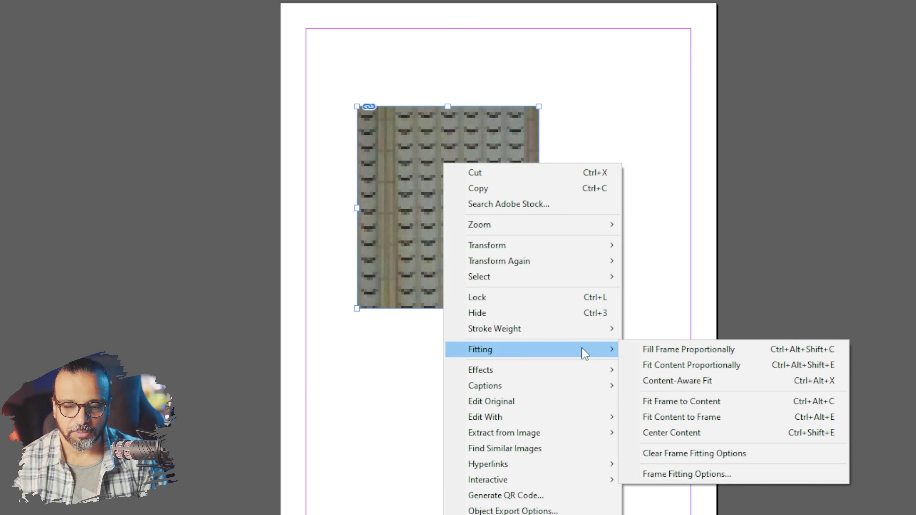
left_click(703, 419)
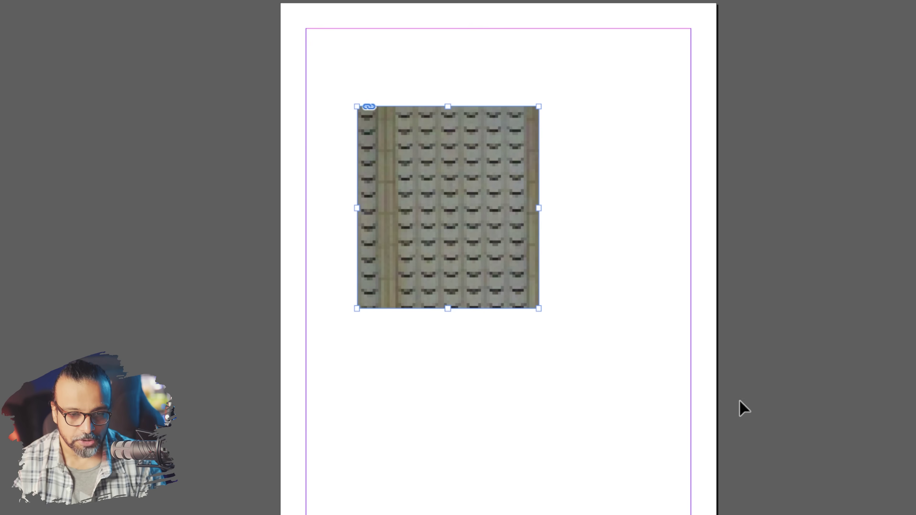
right_click(469, 158)
mouse_move(531, 326)
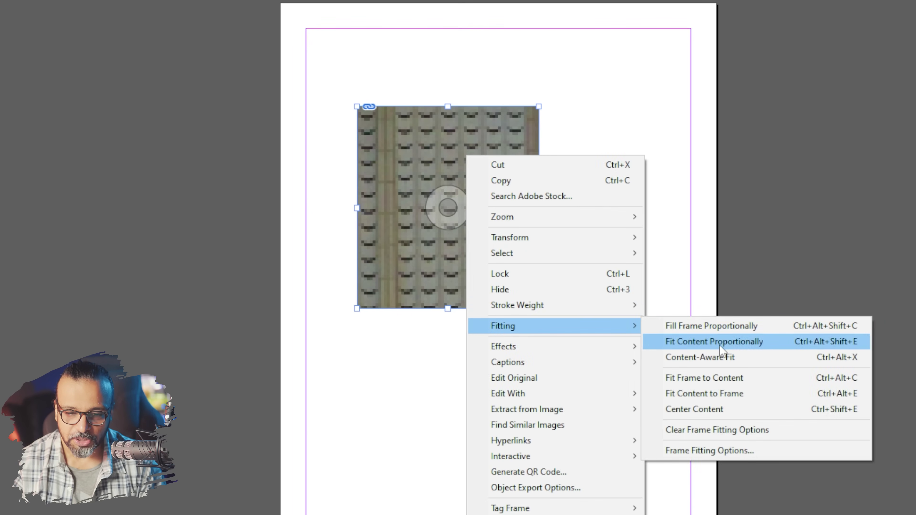
left_click(726, 412)
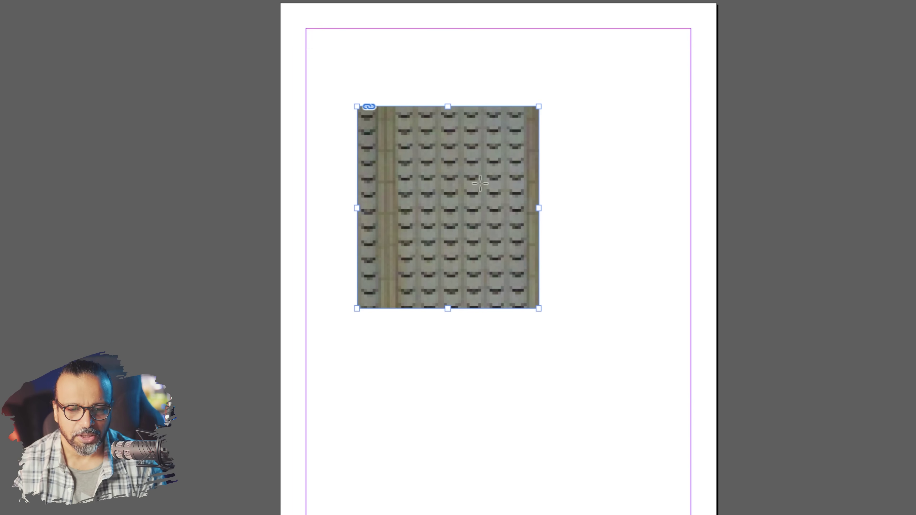
Clear the frame fitting options of the mosque photo's frame, and apply Fit Content to Frame
right_click(463, 165)
mouse_move(537, 351)
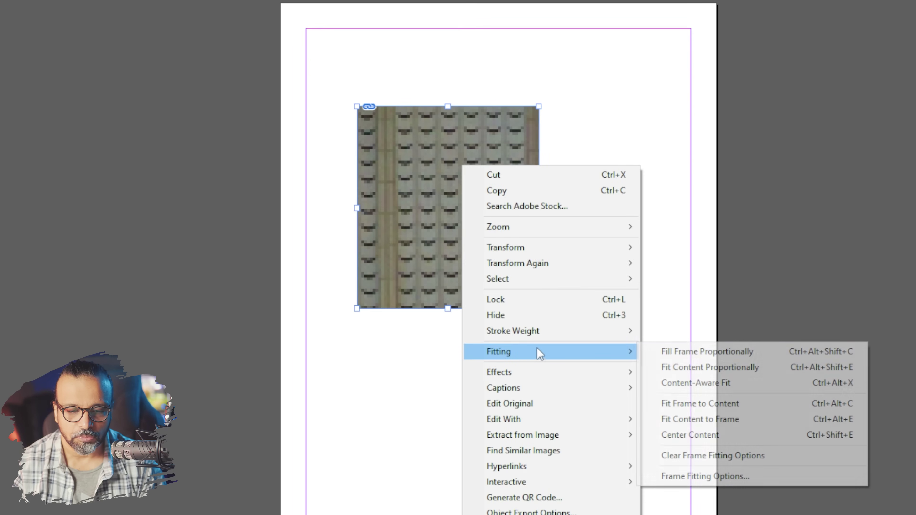
left_click(716, 459)
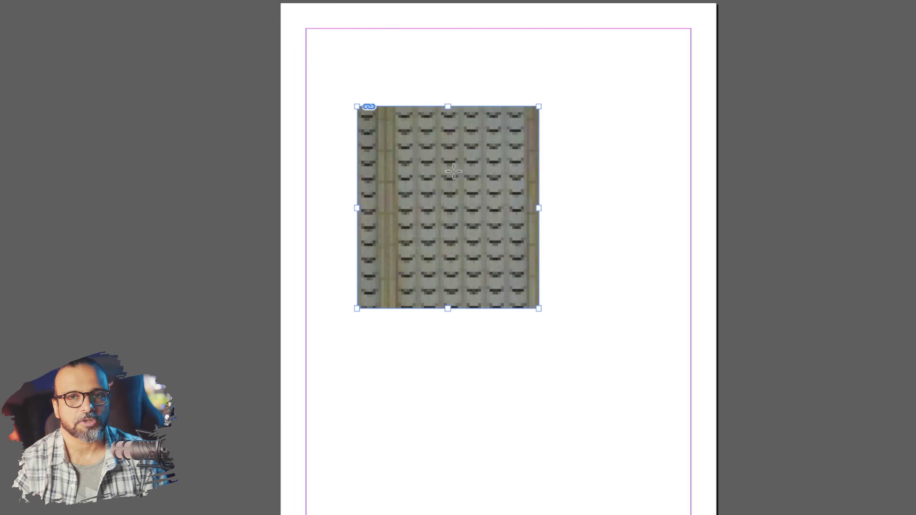
right_click(486, 164)
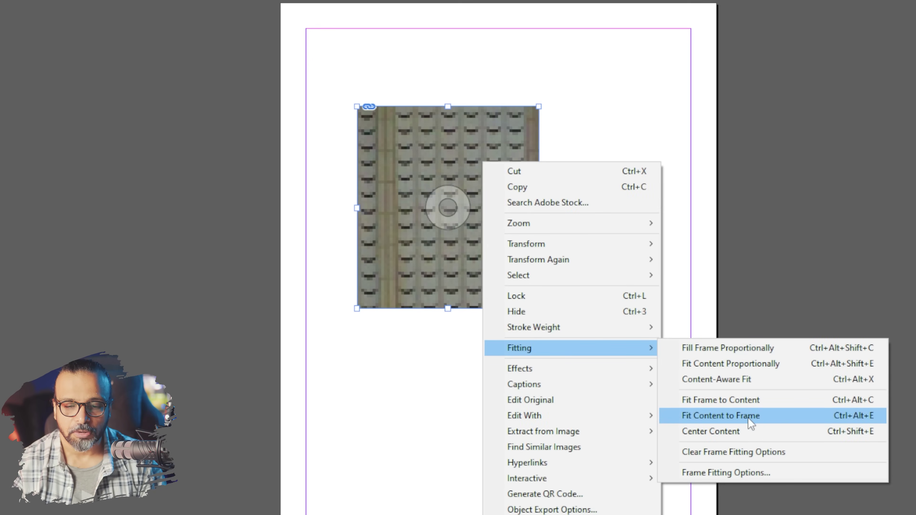
left_click(752, 416)
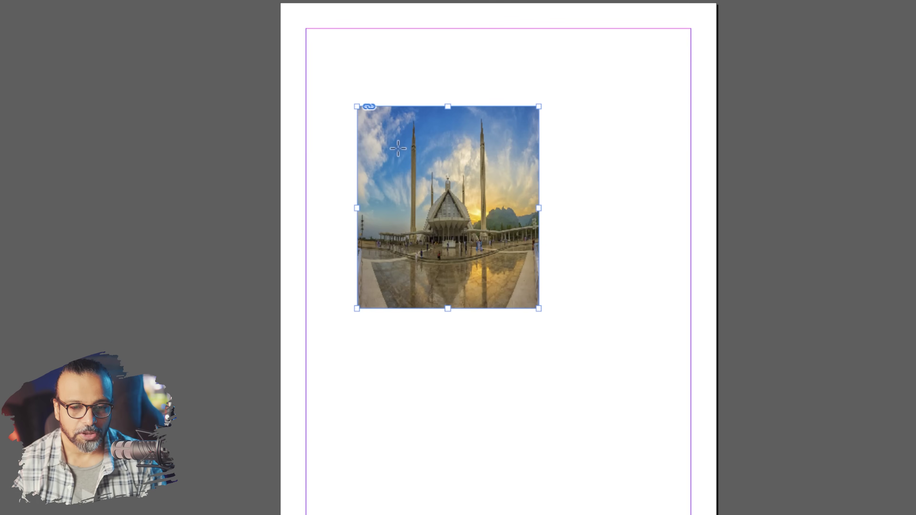
Delete only the mosque photo, keeping its frame, and place the train photo in the empty frame
double_click(472, 145)
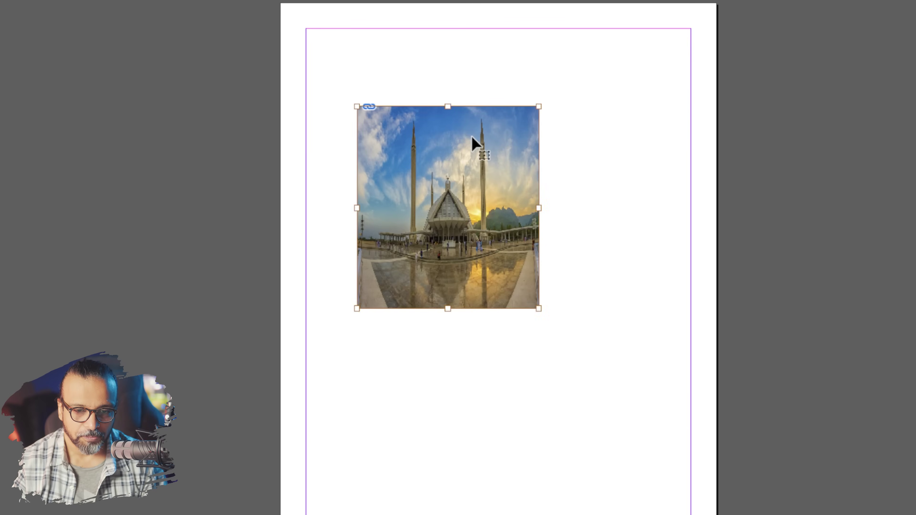
key("Delete")
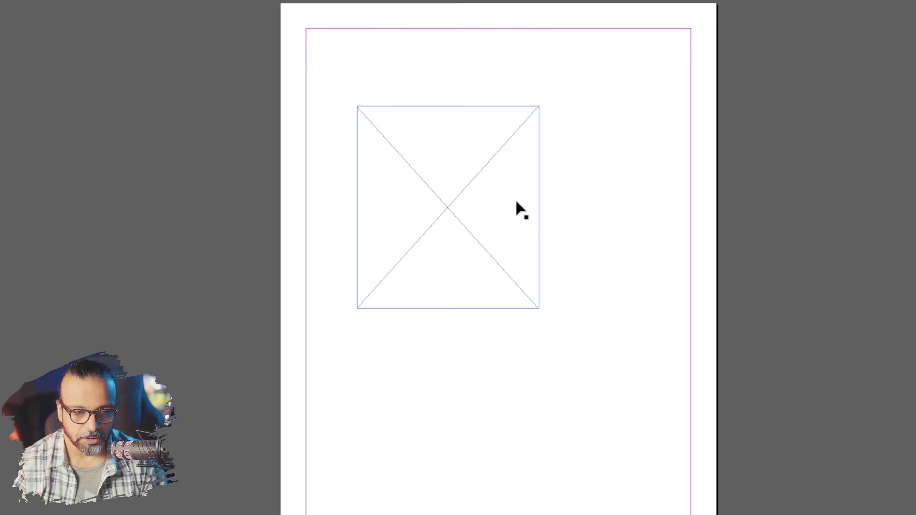
left_click(480, 220)
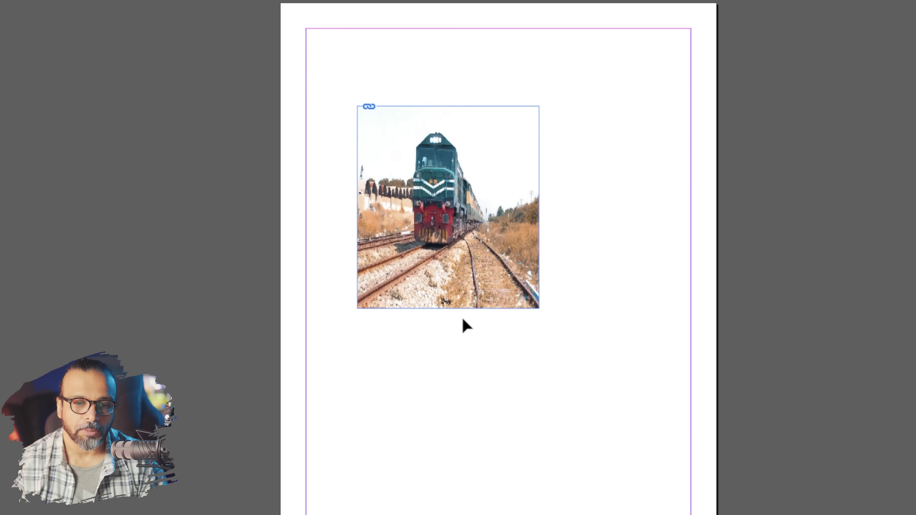
Select the train photo's frame and clear its frame fitting options
right_click(487, 185)
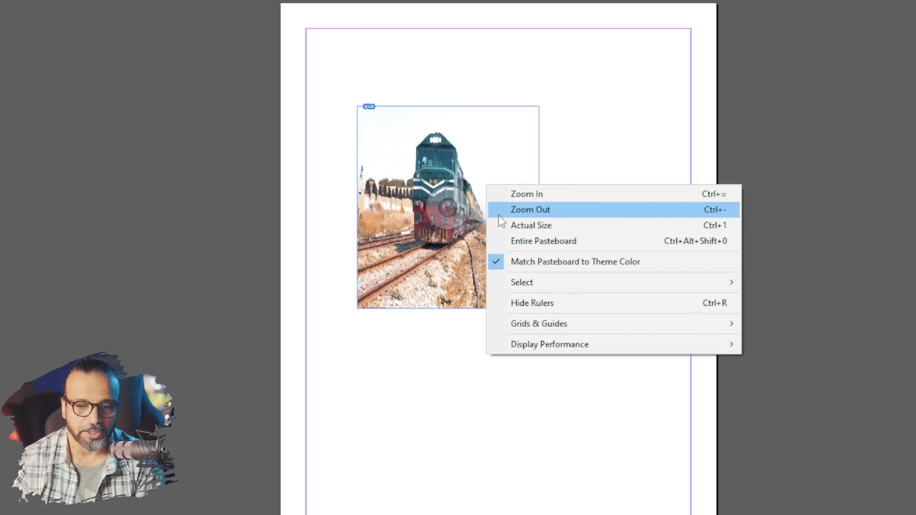
left_click(487, 167)
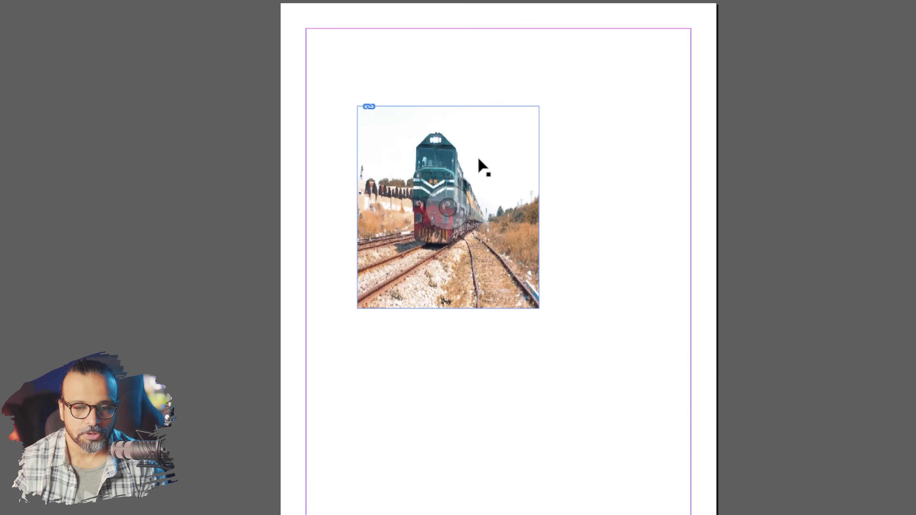
right_click(465, 159)
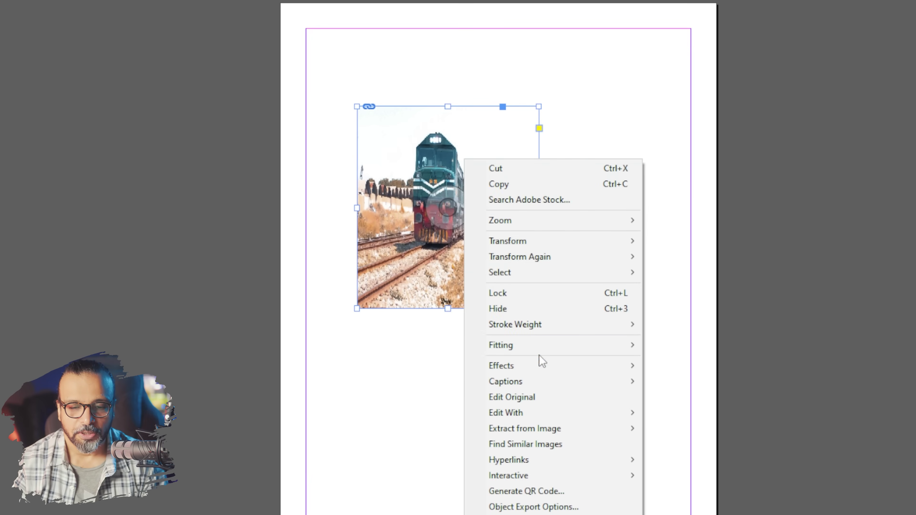
mouse_move(545, 349)
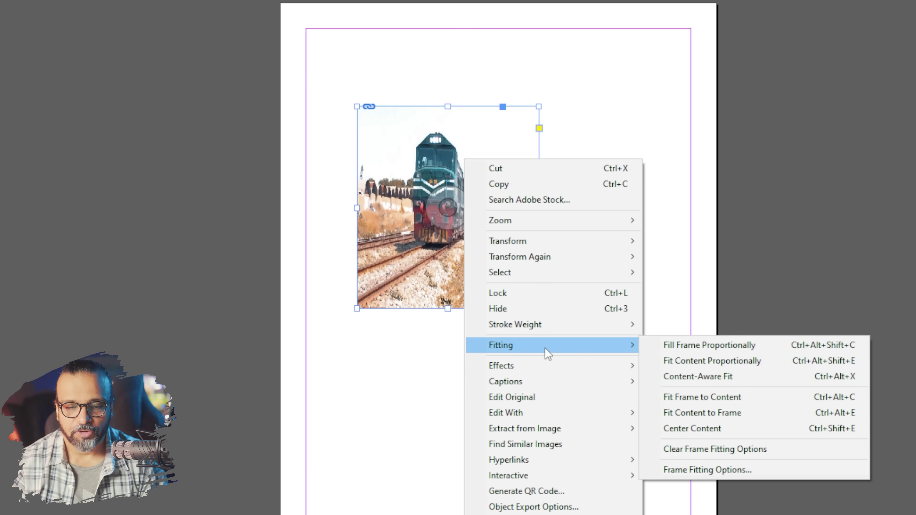
left_click(702, 453)
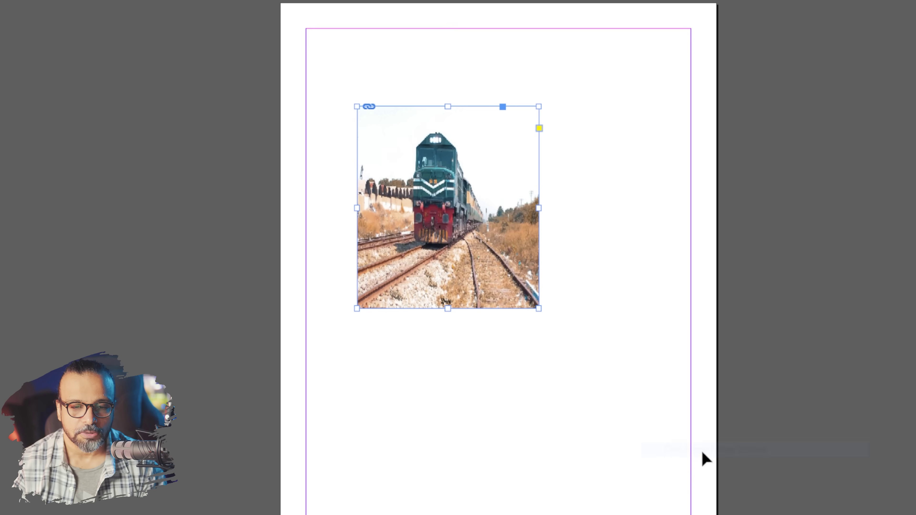
Apply Fit Content Proportionally to the train photo so the whole image shows inside the frame
right_click(470, 166)
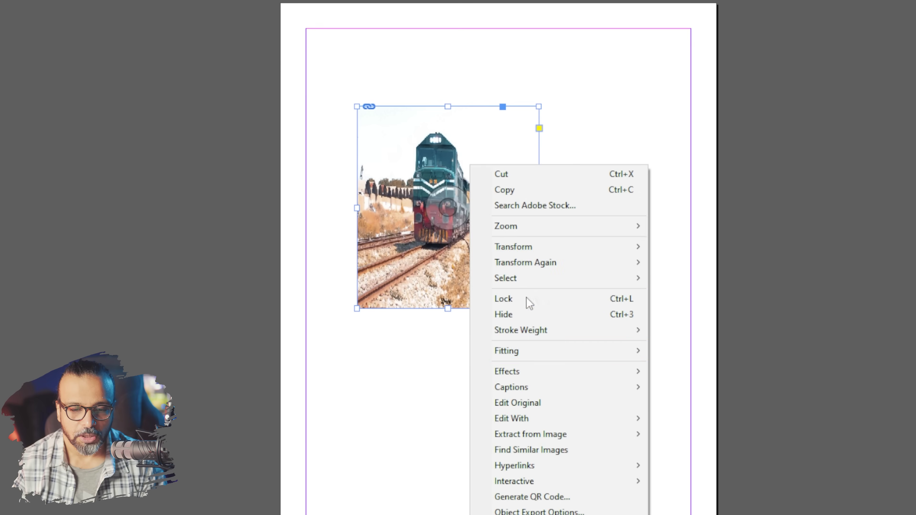
mouse_move(616, 351)
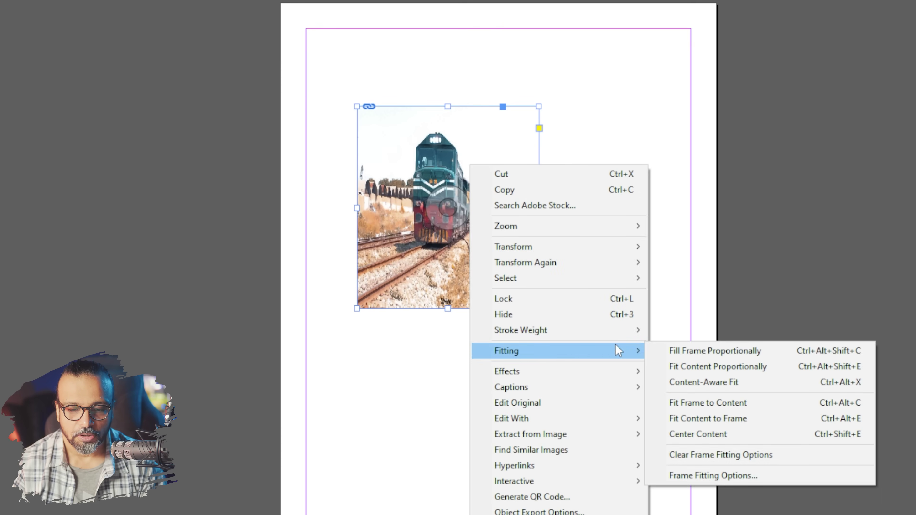
left_click(706, 372)
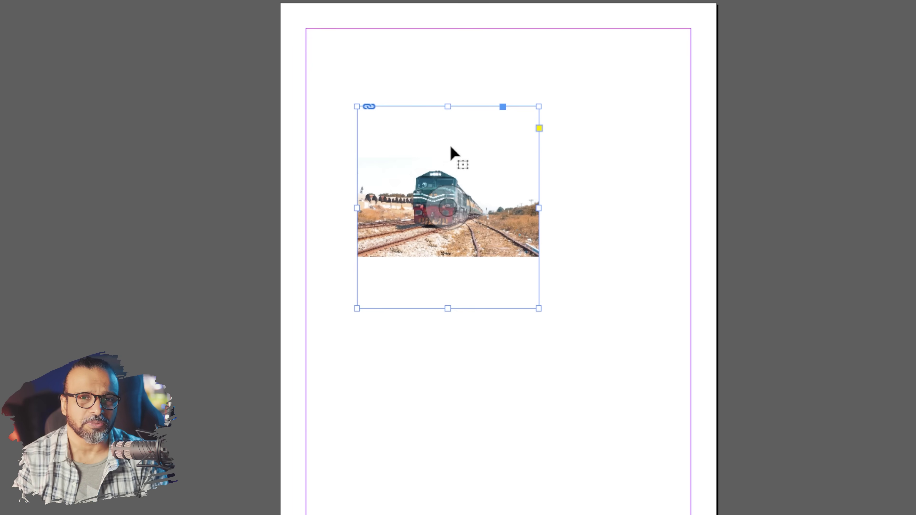
Open the Frame Fitting Options for the train photo's frame and examine the Crop Amount values for each side
right_click(495, 199)
mouse_move(534, 381)
left_click(719, 511)
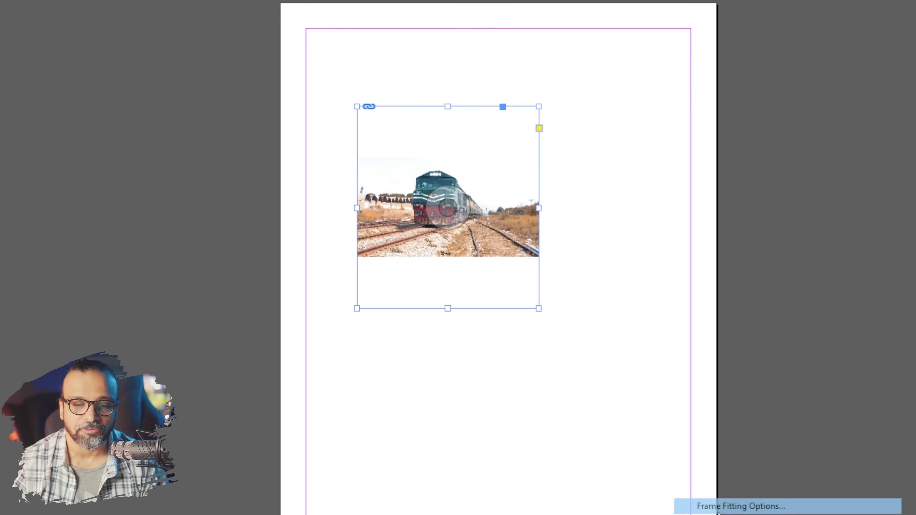
left_click_drag(604, 50, 383, 87)
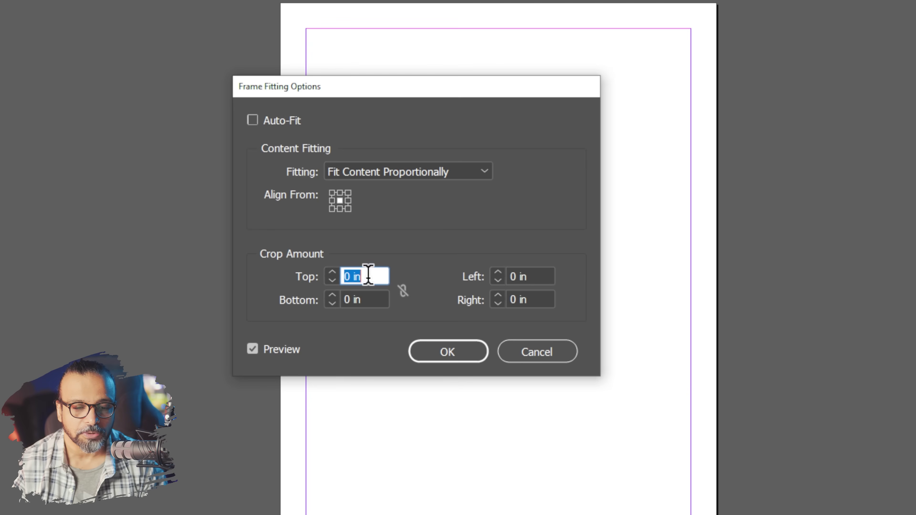
key("Tab")
left_click_drag(539, 301, 483, 303)
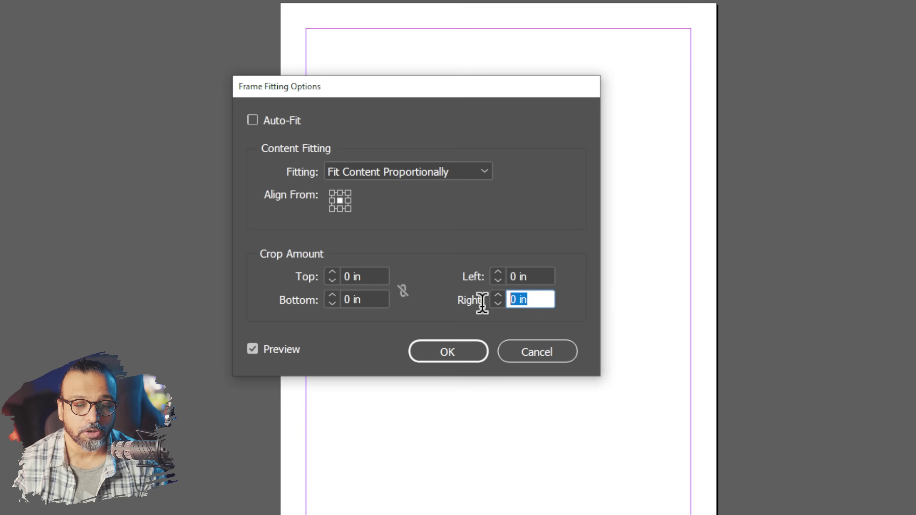
left_click_drag(538, 279, 483, 279)
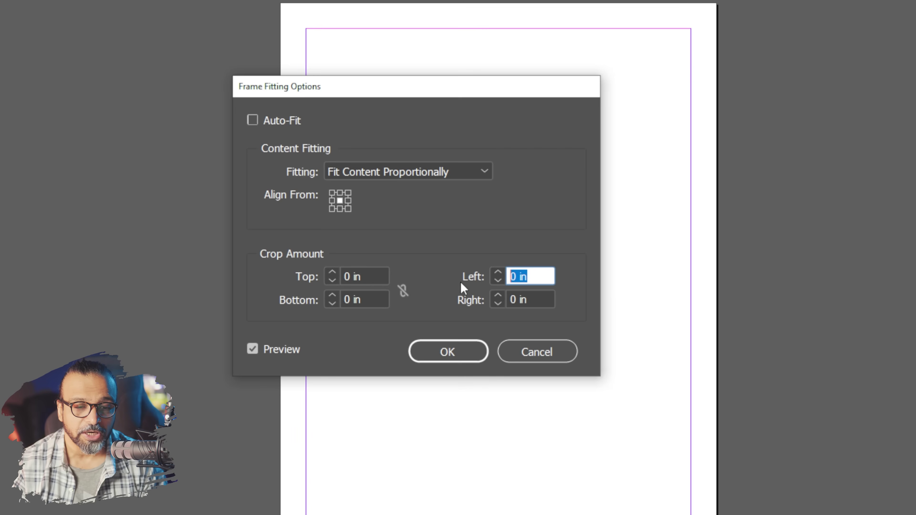
Turn on Auto-Fit for the train photo's frame, toggling Auto-Fit and Preview to compare the fit on the page
left_click(259, 119)
left_click_drag(357, 96, 737, 94)
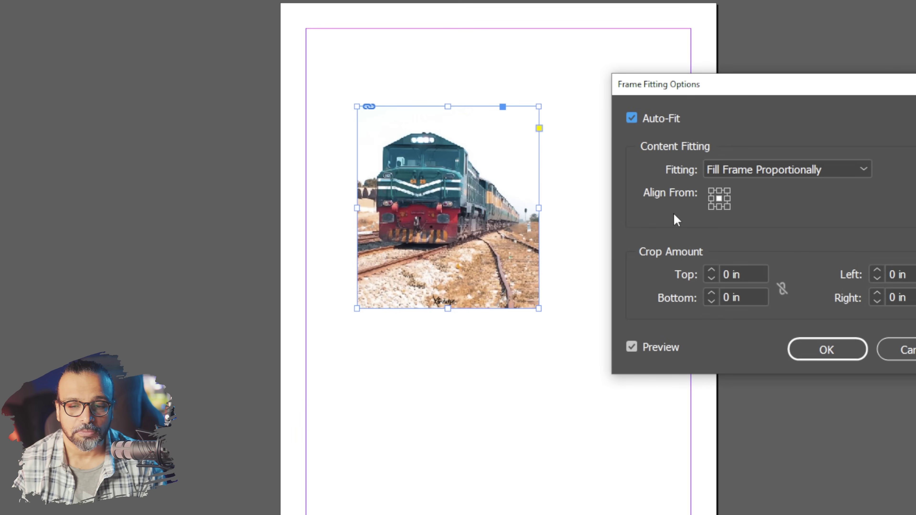
left_click(632, 118)
left_click(632, 347)
left_click(632, 347)
left_click(632, 118)
Preview Fit Content to Frame as the content fitting, and set it to Fit Content Proportionally with Auto-Fit on
left_click(783, 169)
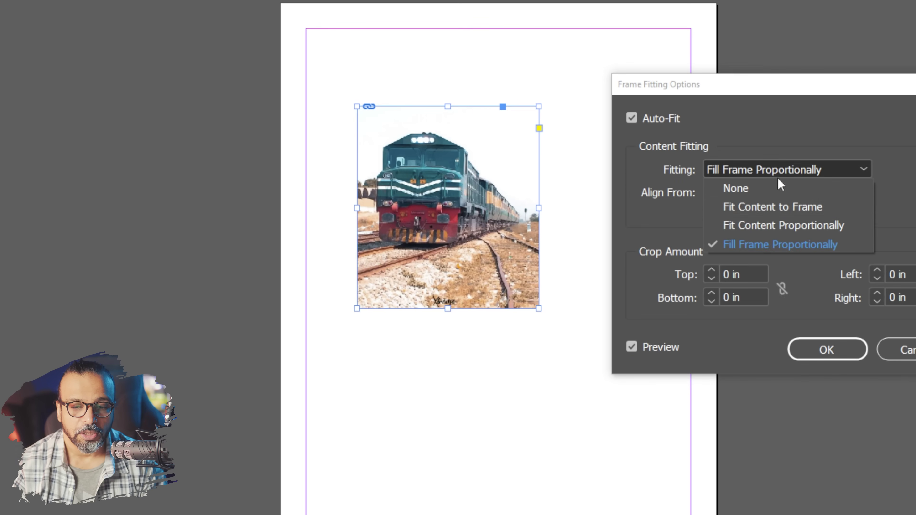
left_click(765, 206)
left_click(762, 172)
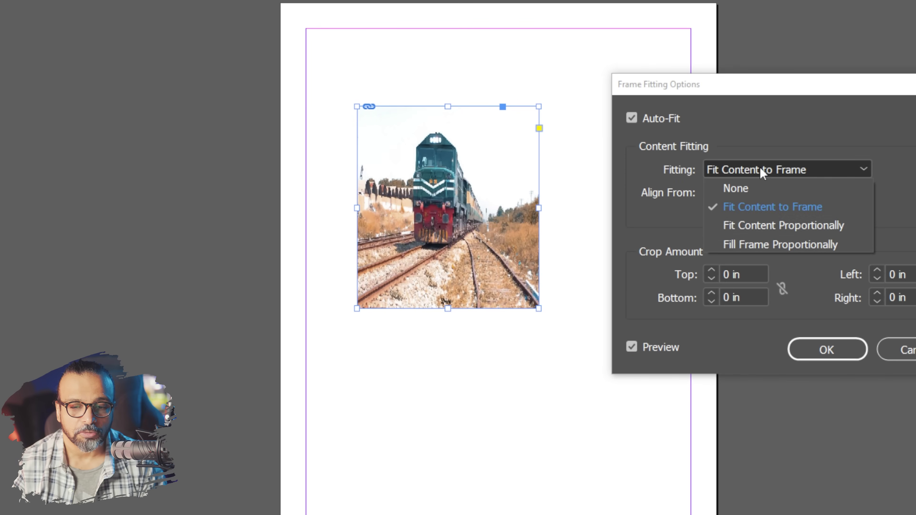
left_click(764, 227)
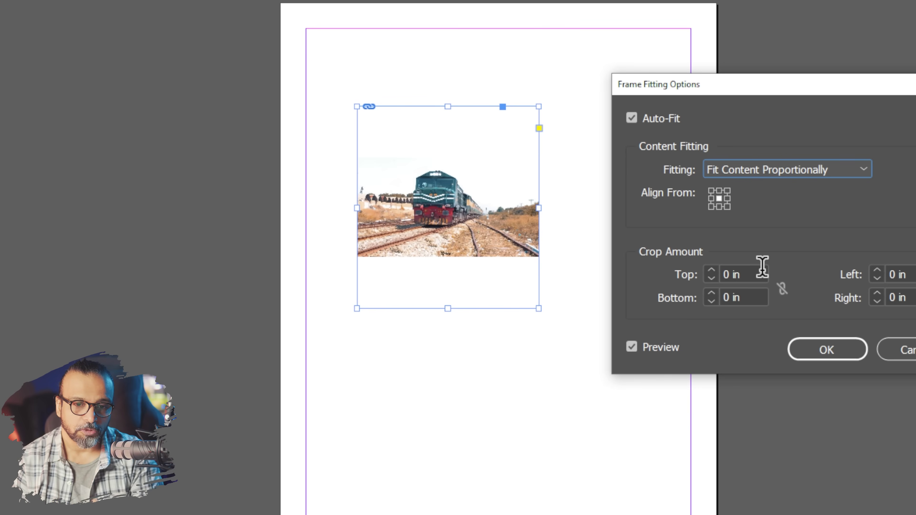
left_click(819, 356)
Delete the train photo together with its frame from the page
left_click(435, 196)
key("Delete")
left_click(476, 188)
key("Delete")
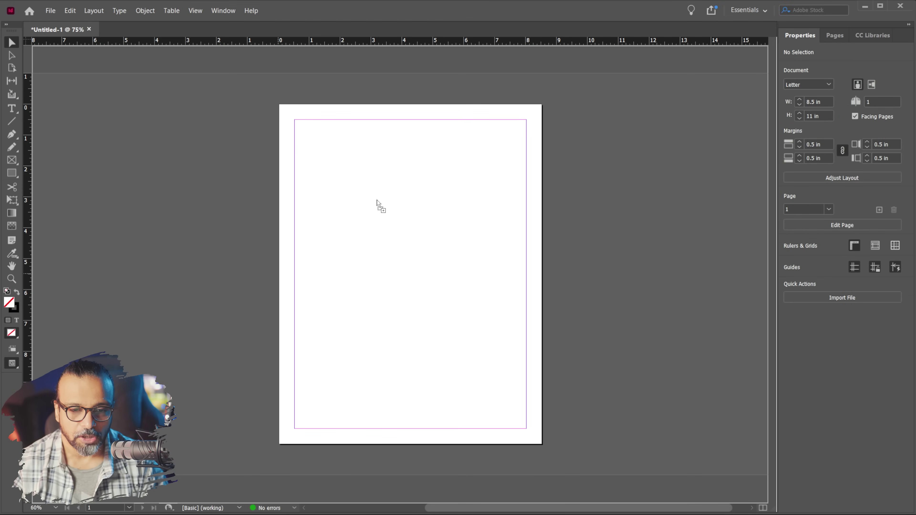
Place the snowy mountain photo at full size directly on the empty page, near its upper-left margin corner
left_click(322, 163)
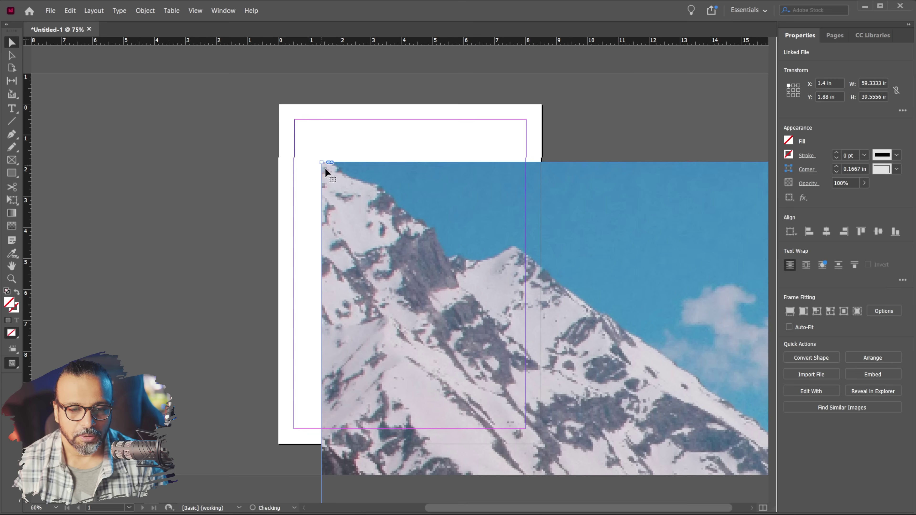
Delete the full-size snowy mountain photo from the page
key("Delete")
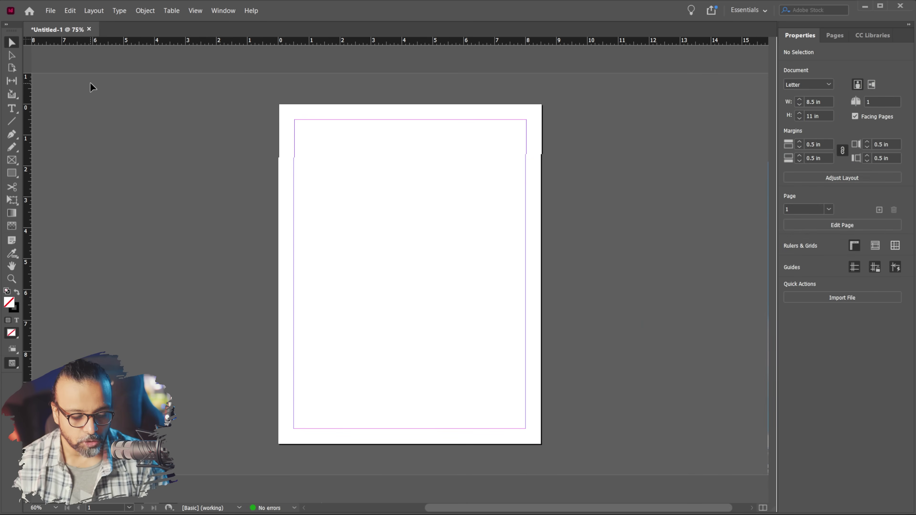
key("ctrl+d")
left_click(535, 324)
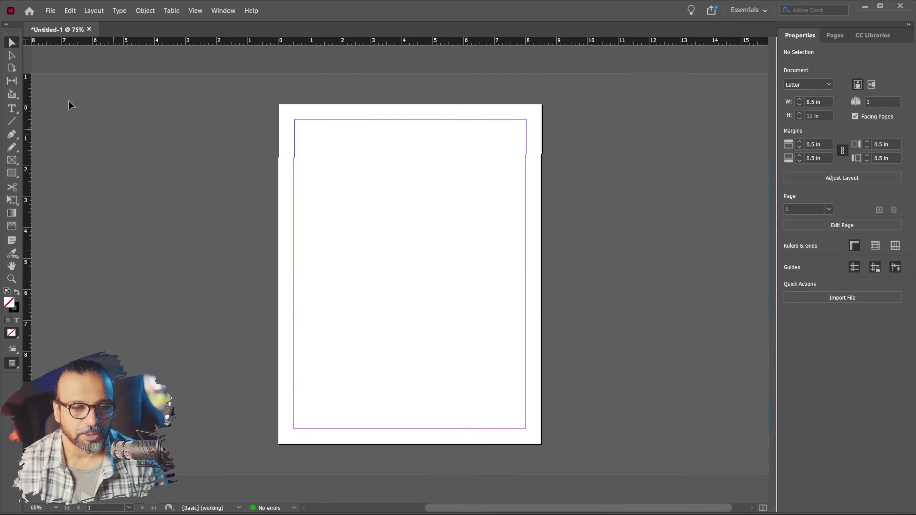
Place the train photo directly on the empty page, drawn about 6.3 in wide near the upper-left margin corner
left_click(50, 10)
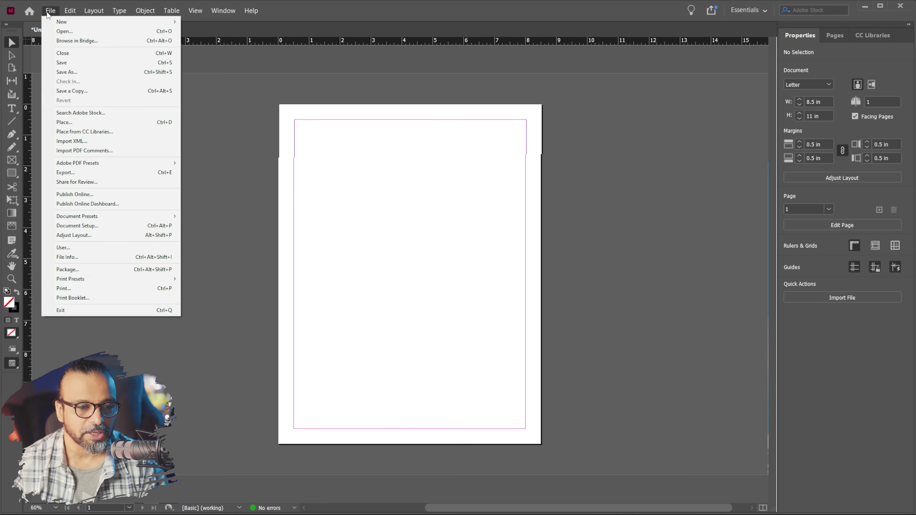
left_click(154, 125)
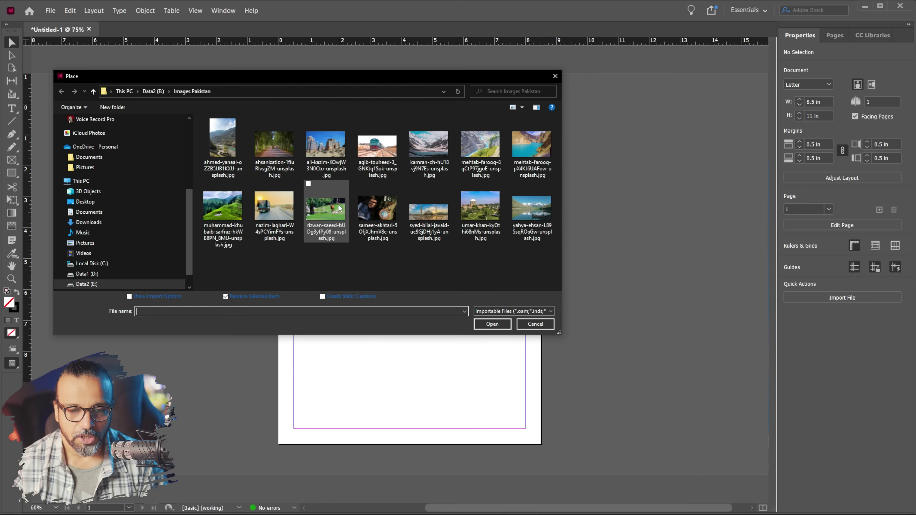
left_click(375, 159)
left_click(493, 324)
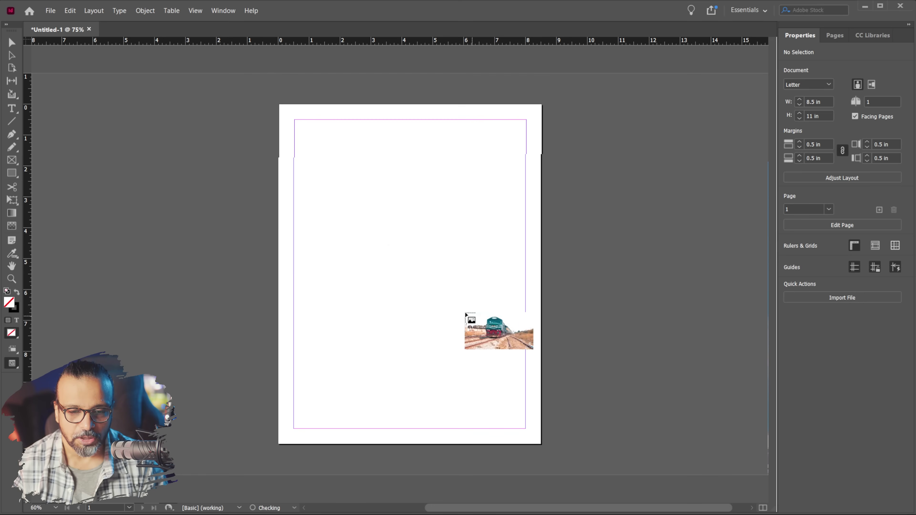
left_click_drag(309, 148, 510, 296)
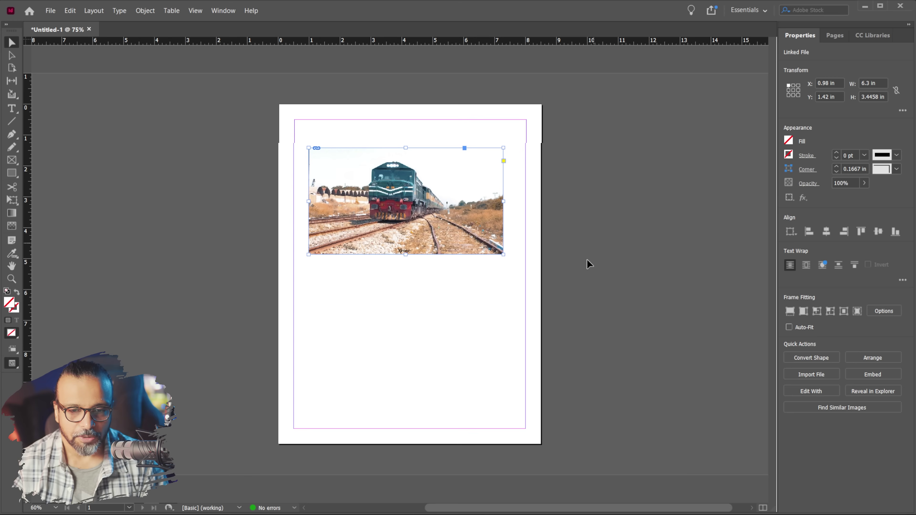
Try resizing the train photo with its frame from the lower-right corner, stretching it out of proportion to about 4.69 by 4.81 in
left_click_drag(504, 255, 541, 302)
left_click(465, 269)
left_click(401, 202)
double_click(539, 296)
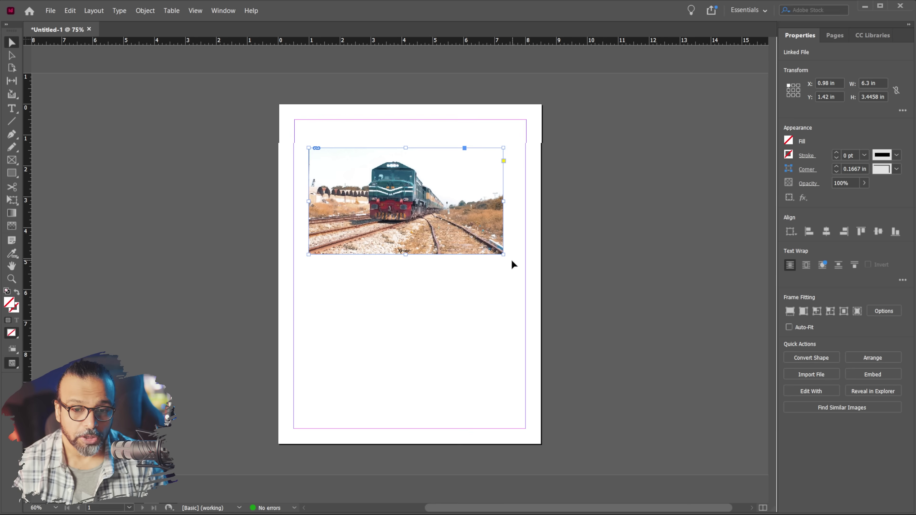
left_click_drag(505, 256, 539, 287)
left_click_drag(504, 254, 454, 297)
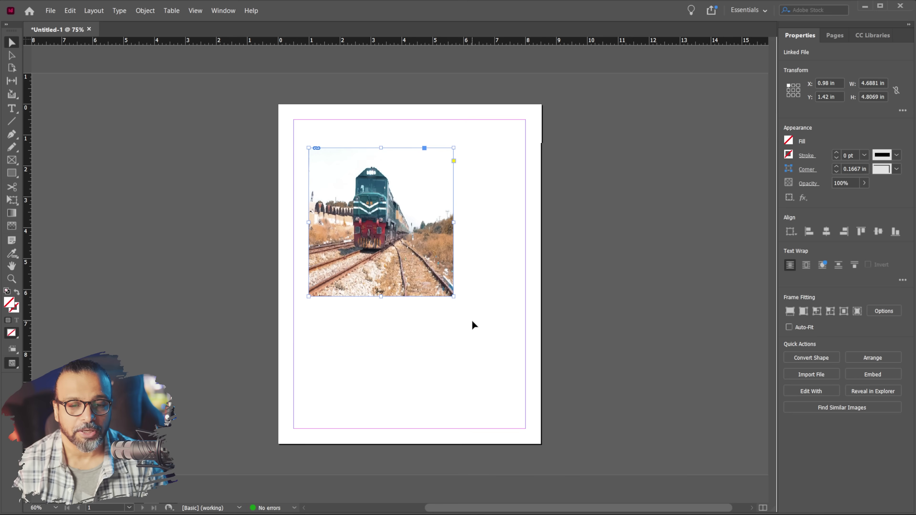
Undo the distorting resize and shrink the train photo together with its frame from the lower-right corner
key("ctrl+z")
key("ctrl+z")
key("ctrl+z")
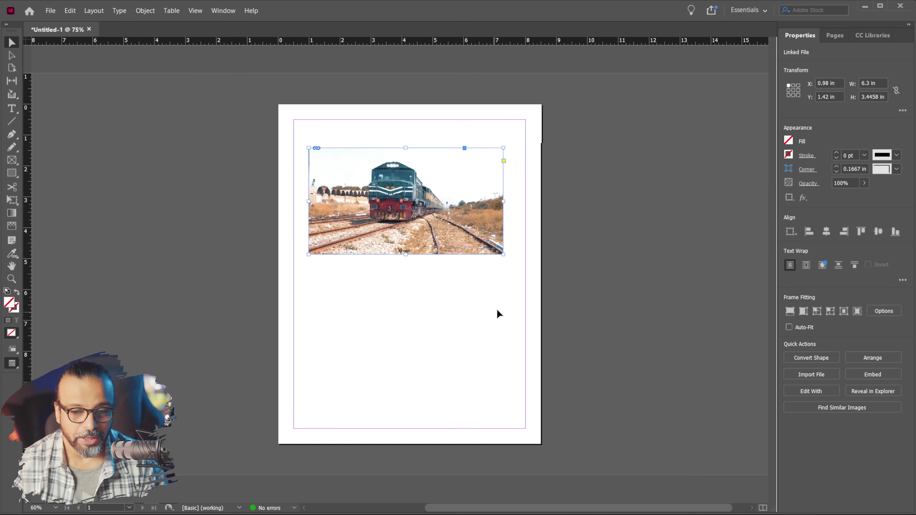
left_click_drag(505, 255, 426, 198)
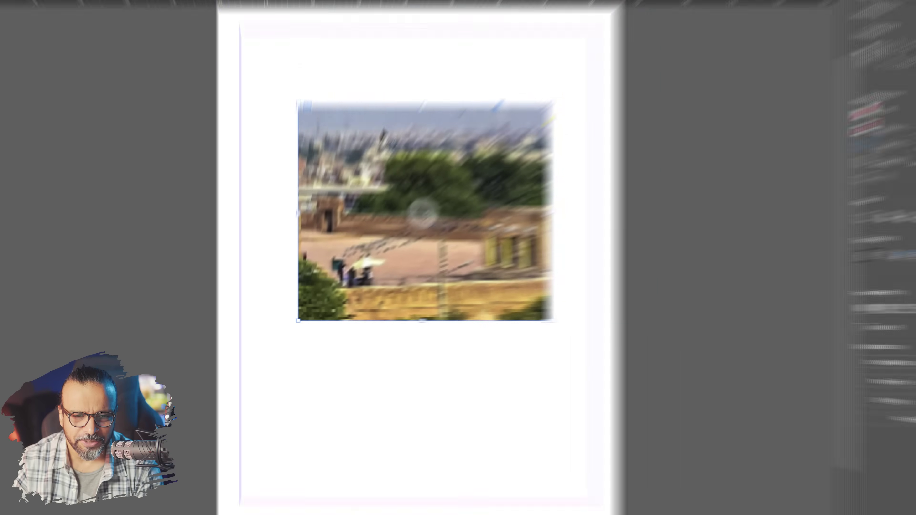
Set the display performance of the placed city photo to High Quality Display
right_click(363, 162)
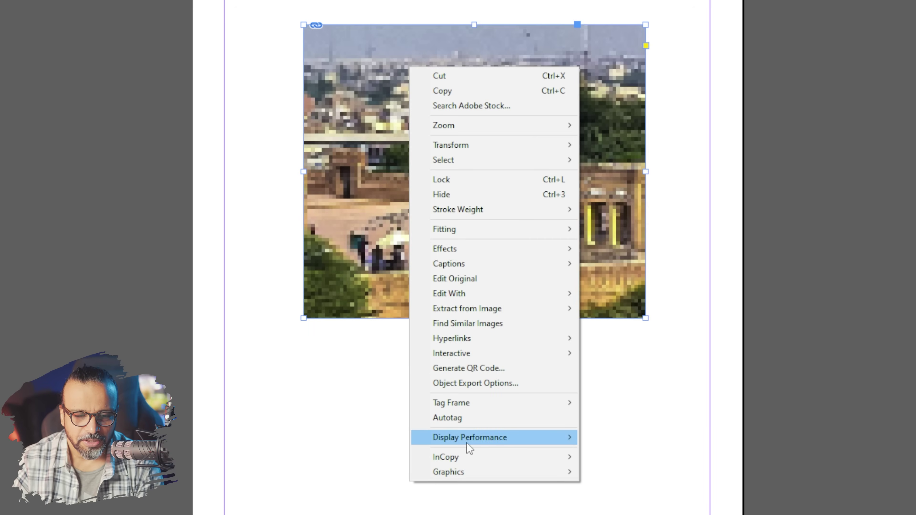
mouse_move(465, 439)
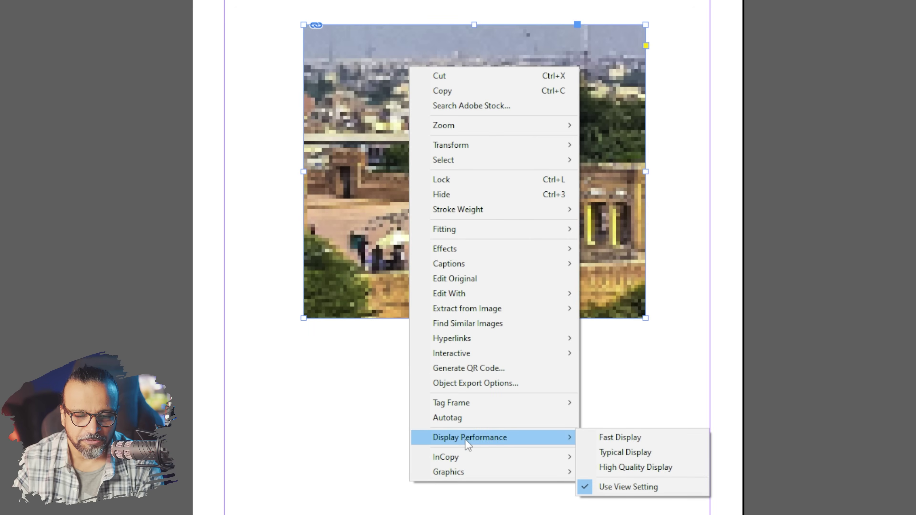
left_click(659, 470)
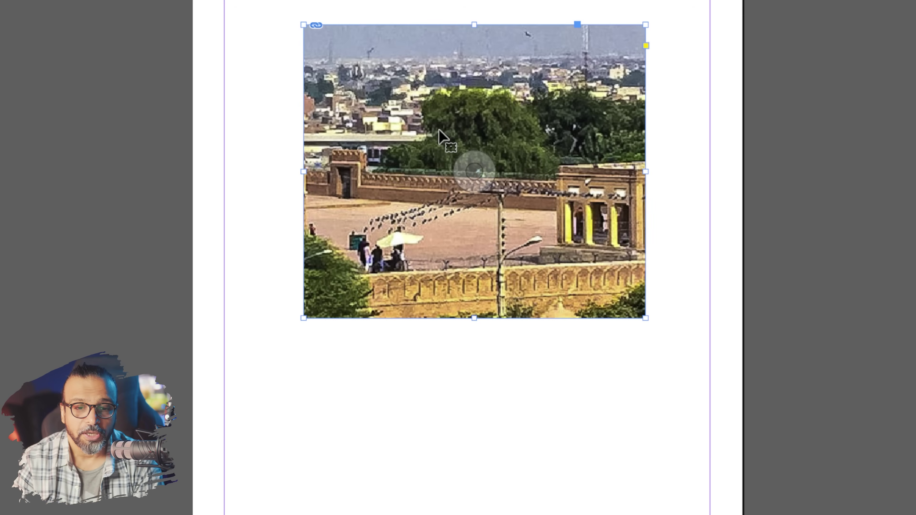
Return the city photo's display performance to Use View Setting
right_click(418, 116)
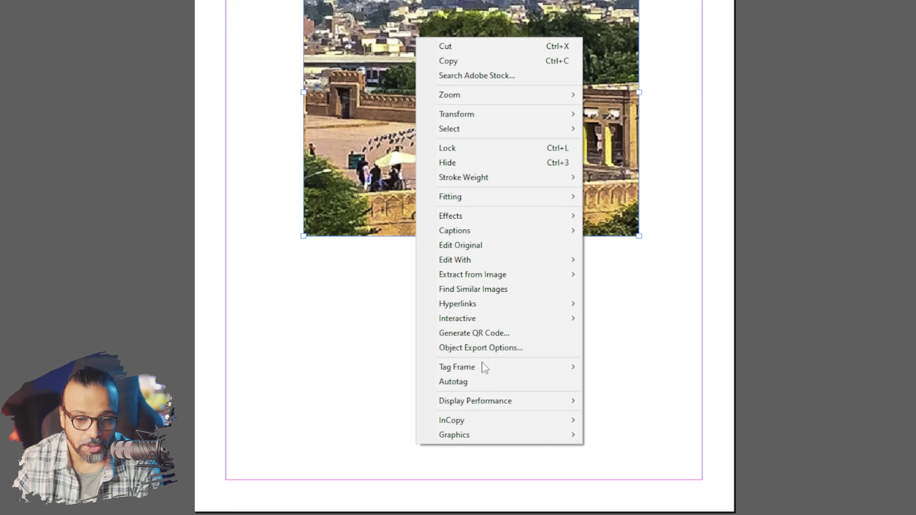
mouse_move(505, 489)
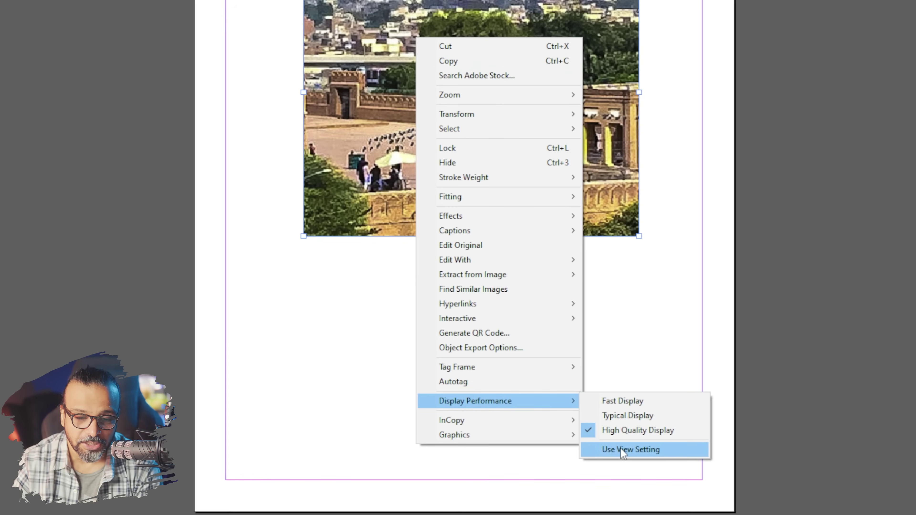
left_click(637, 455)
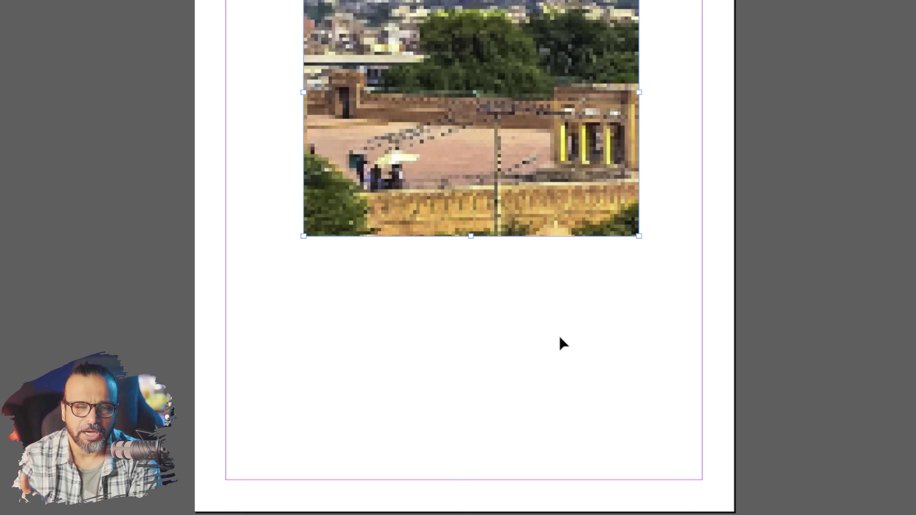